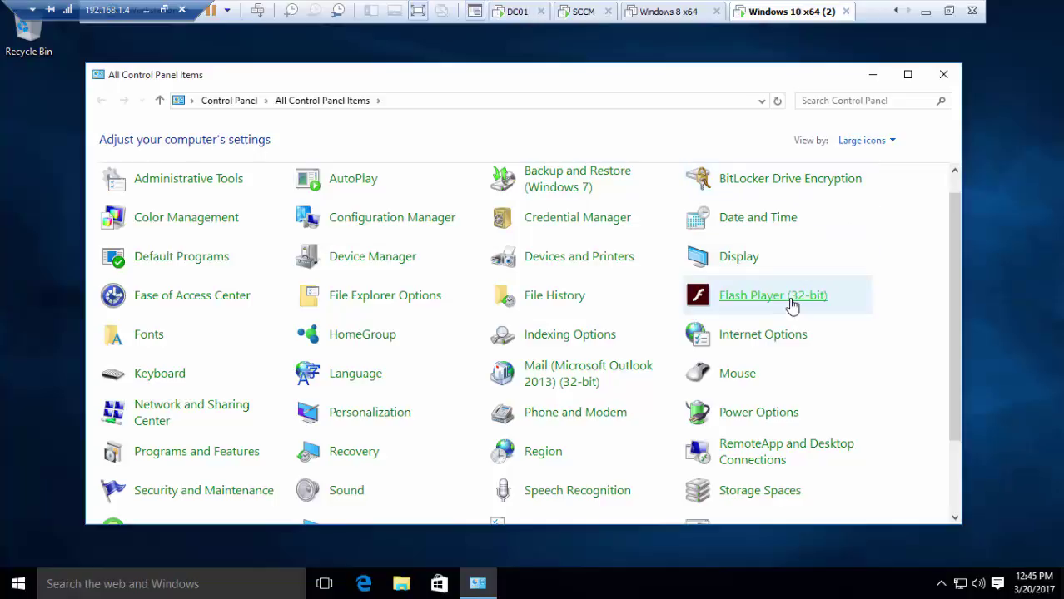
# Step: Open the High performance power plan's settings and check the available display turn-off and sleep timeouts
pyautogui.click(790, 418)
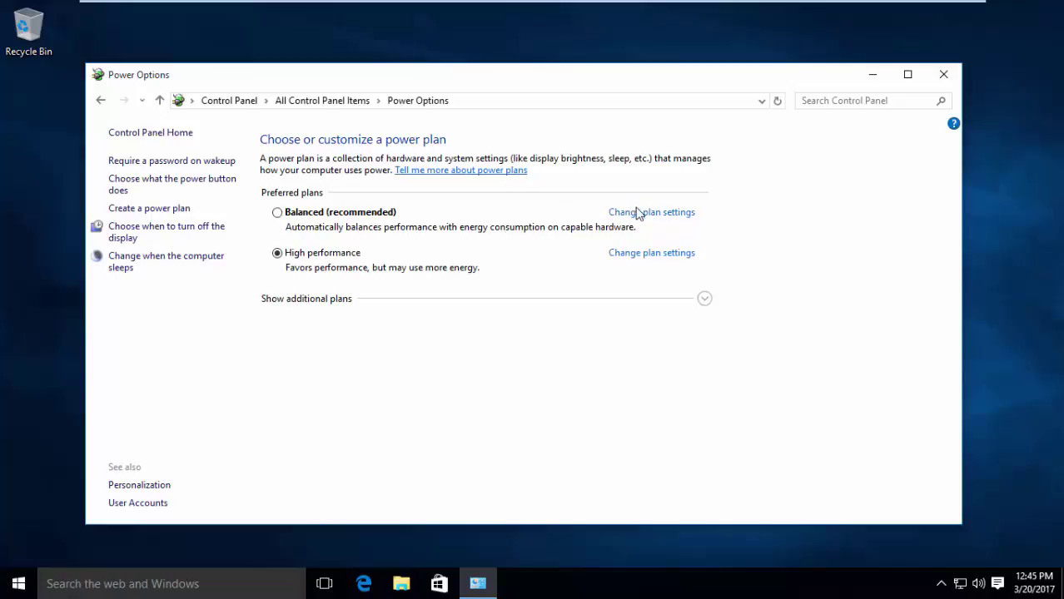
pyautogui.click(637, 254)
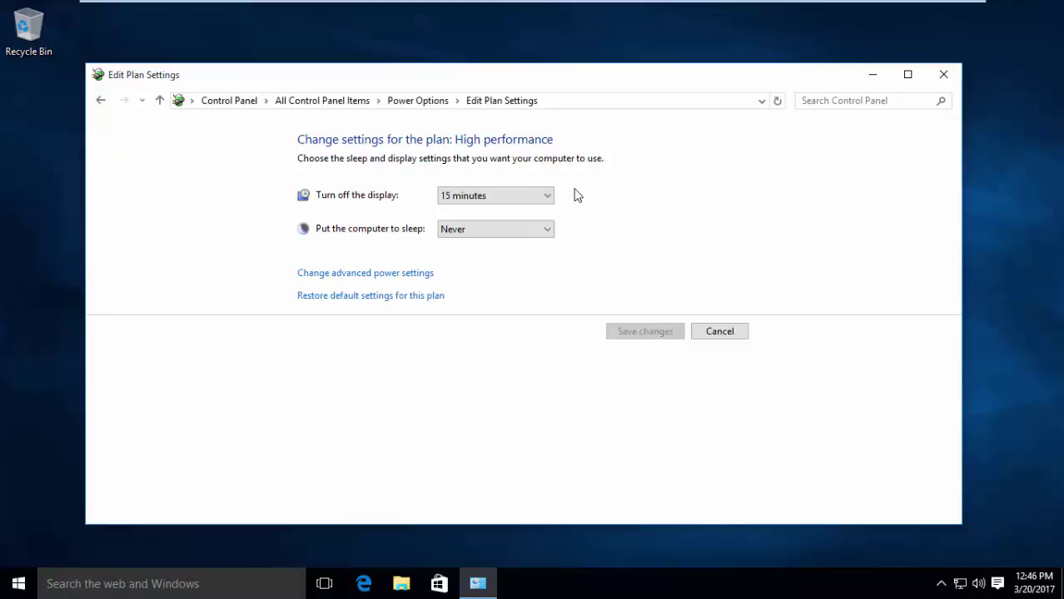
pyautogui.click(547, 197)
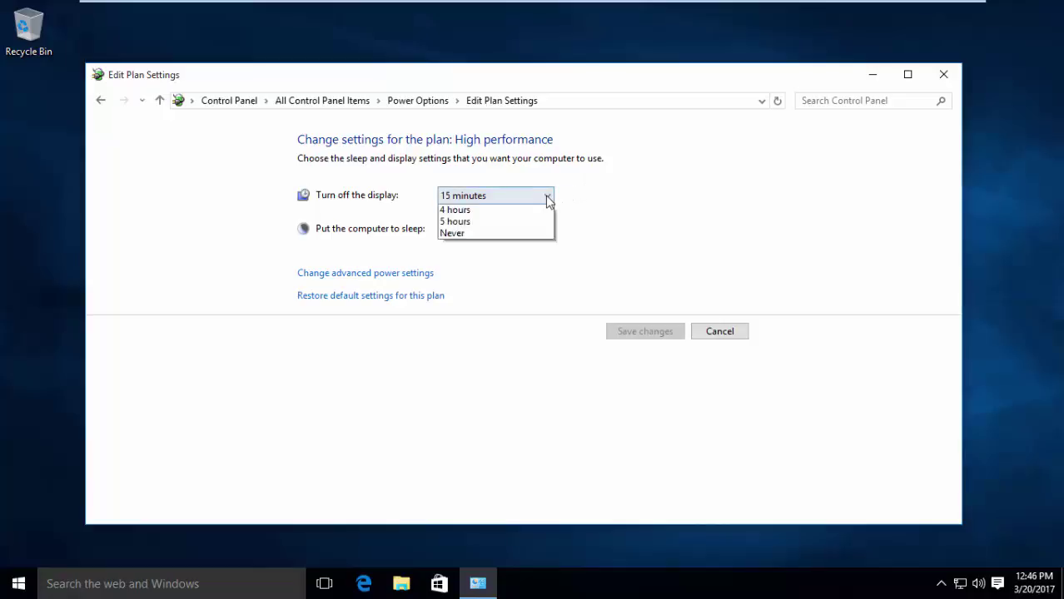
pyautogui.click(546, 198)
pyautogui.click(539, 230)
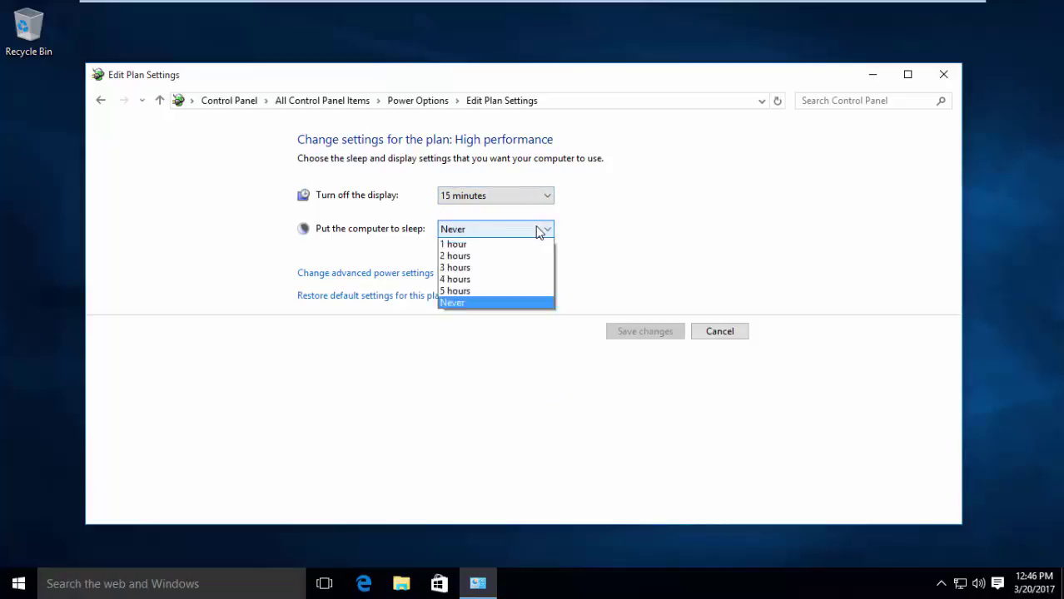
pyautogui.click(539, 232)
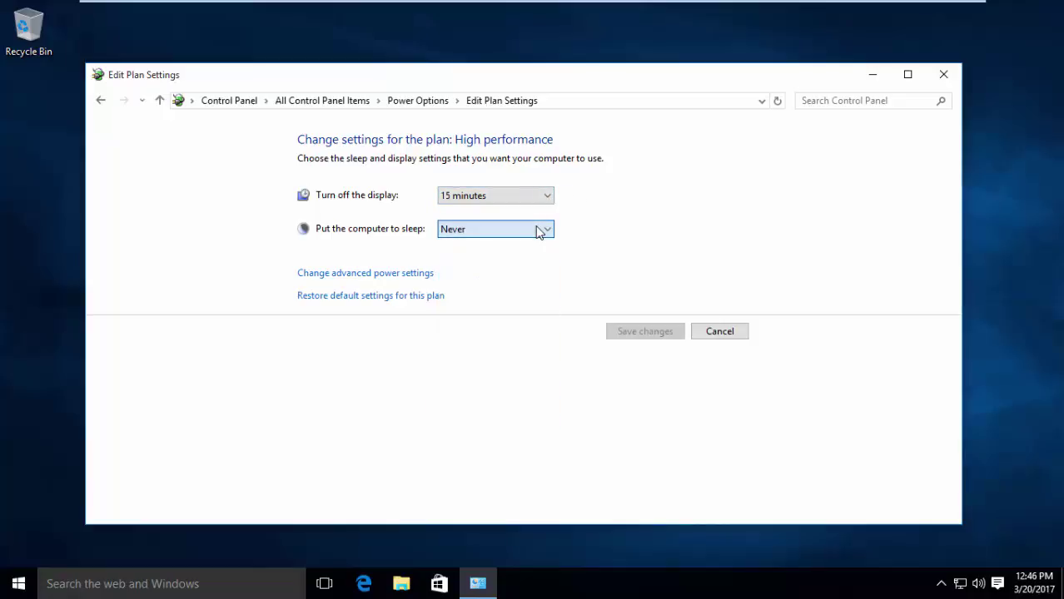
# Step: Inspect the plan's advanced power settings for Hard disk and Internet Explorer and the selectable power plans, leaving without changes
pyautogui.click(414, 278)
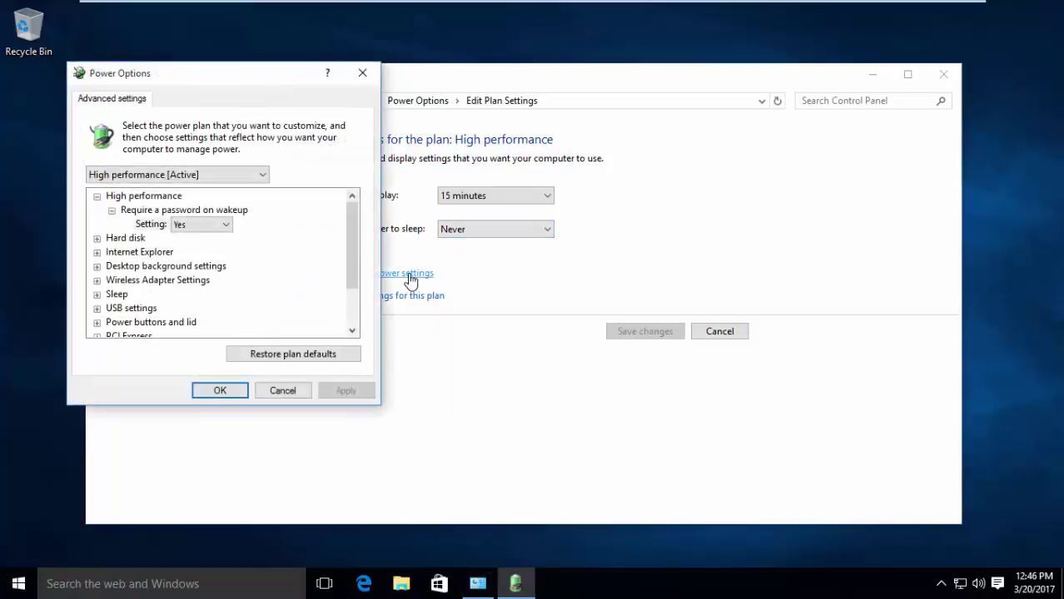
pyautogui.click(96, 238)
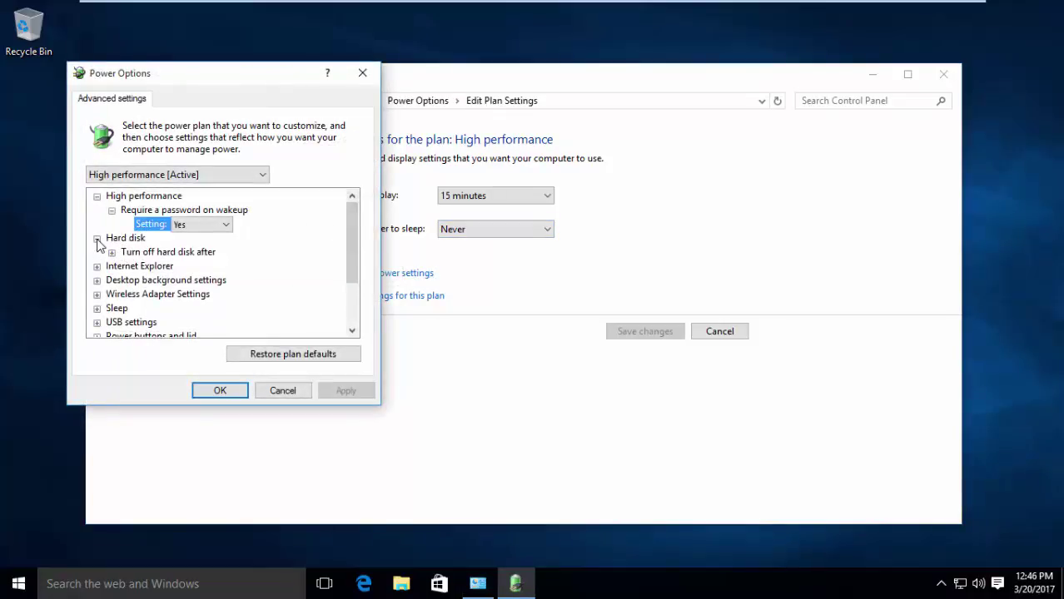
pyautogui.click(112, 252)
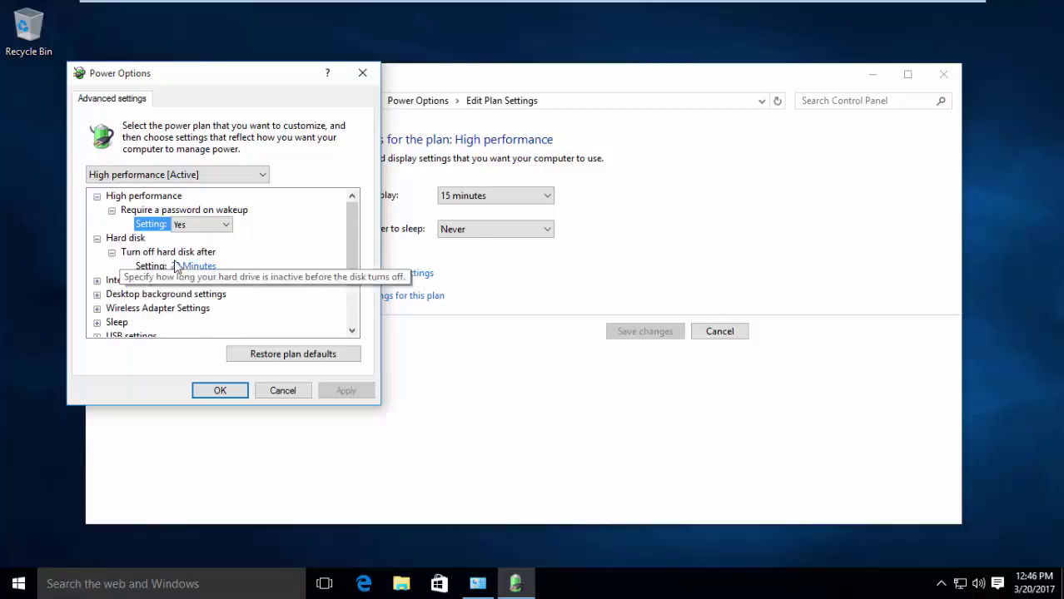
pyautogui.click(96, 239)
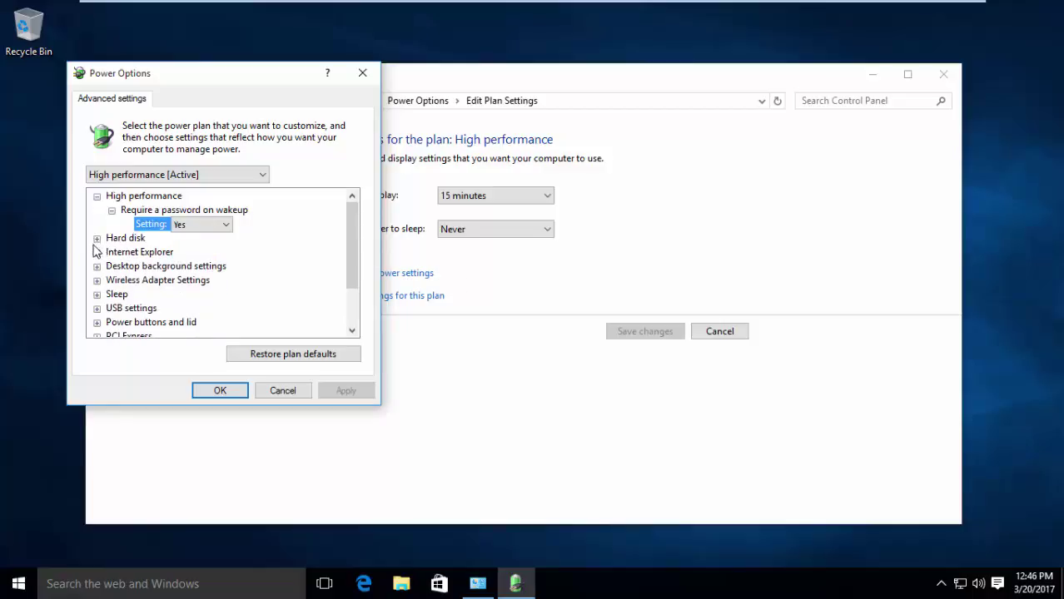
pyautogui.click(96, 252)
pyautogui.click(112, 267)
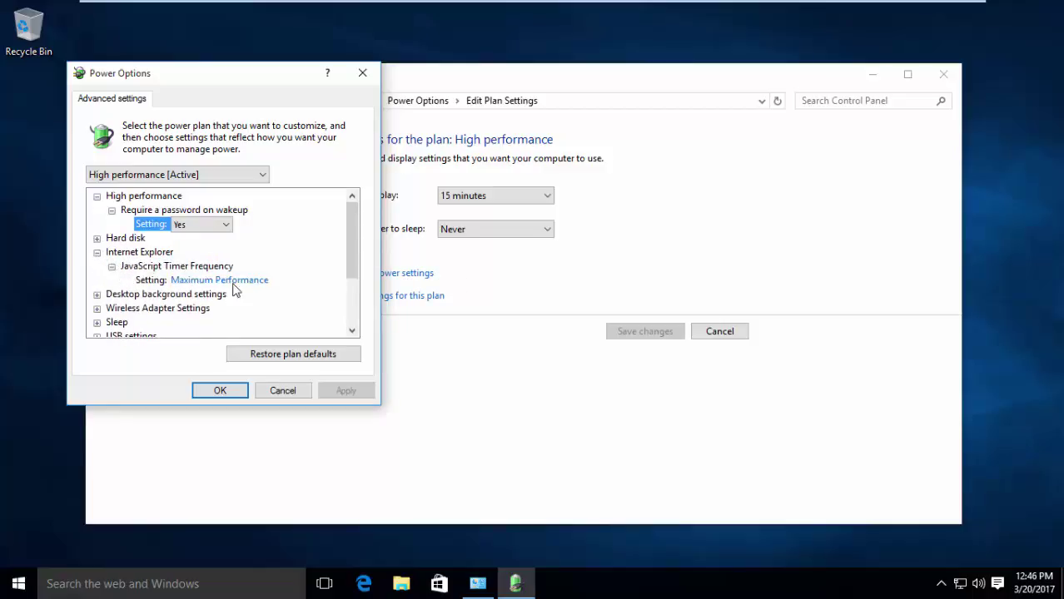
pyautogui.click(96, 252)
pyautogui.click(206, 175)
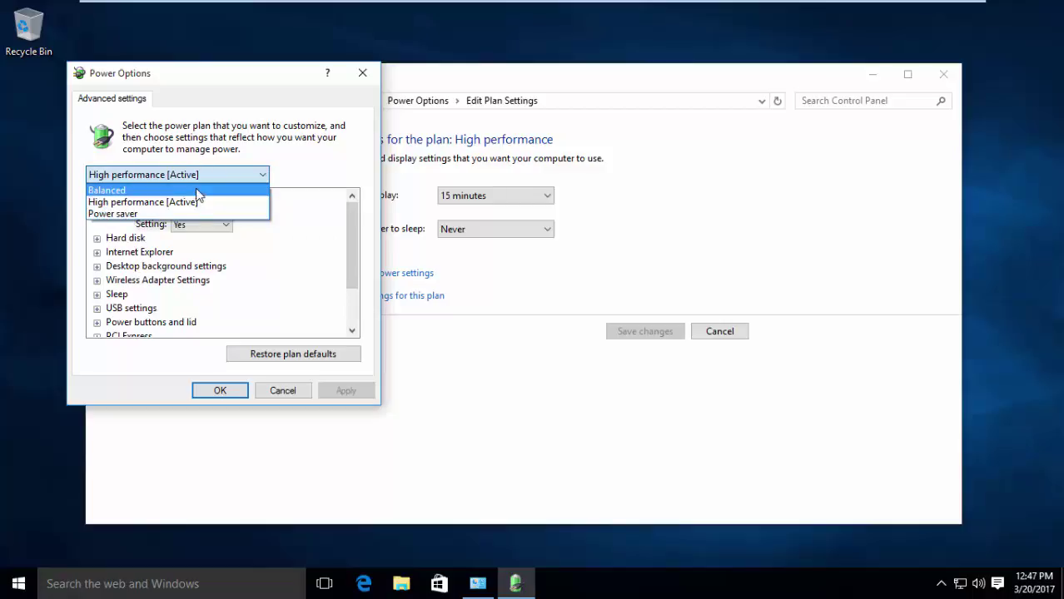
pyautogui.click(276, 159)
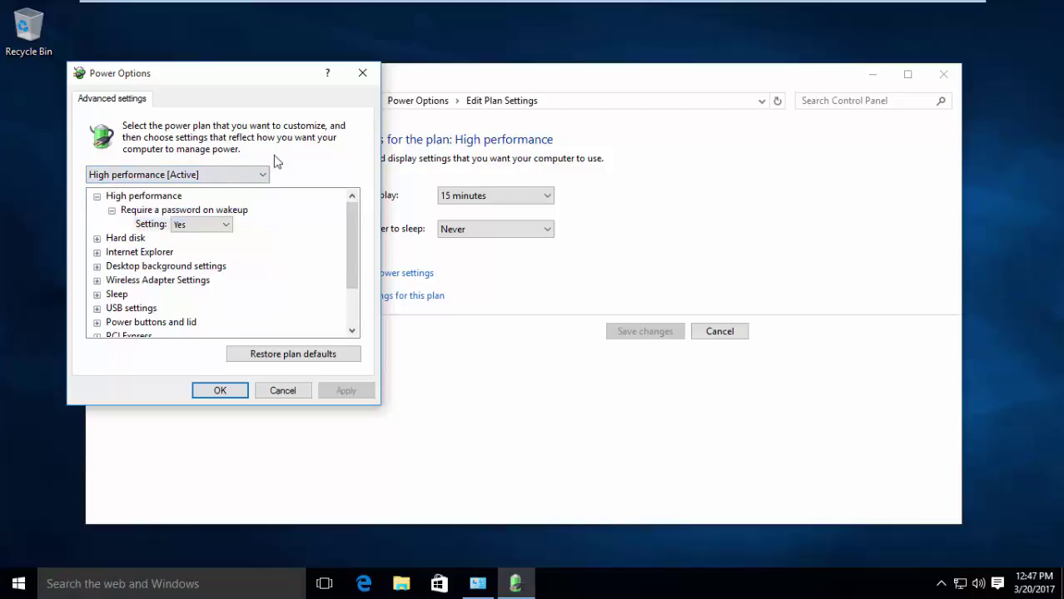
pyautogui.click(296, 390)
# Step: Return to the Power Options overview and show the additional power plans
pyautogui.click(424, 101)
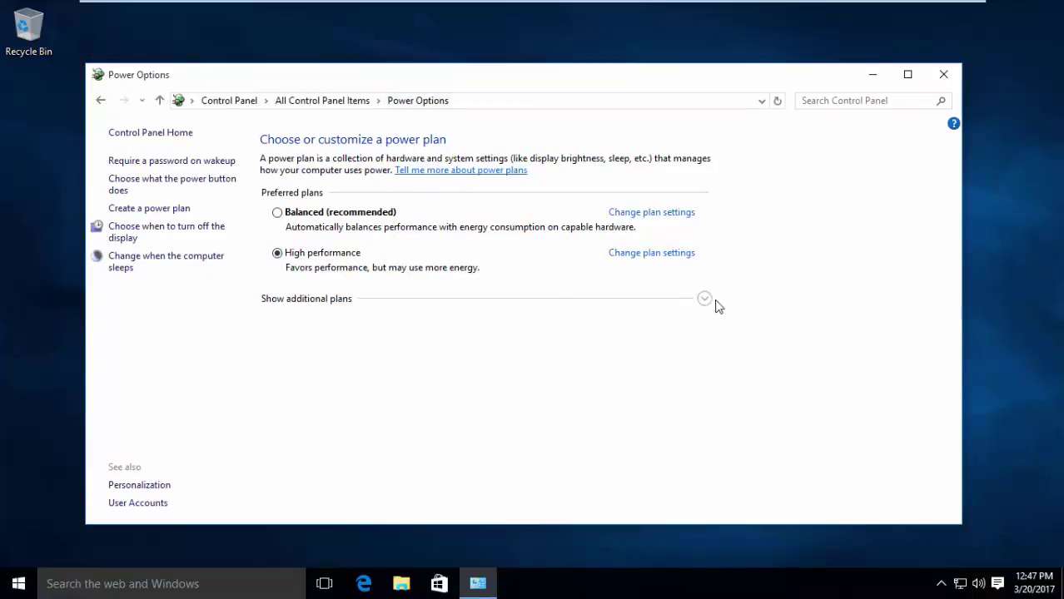
pyautogui.click(703, 303)
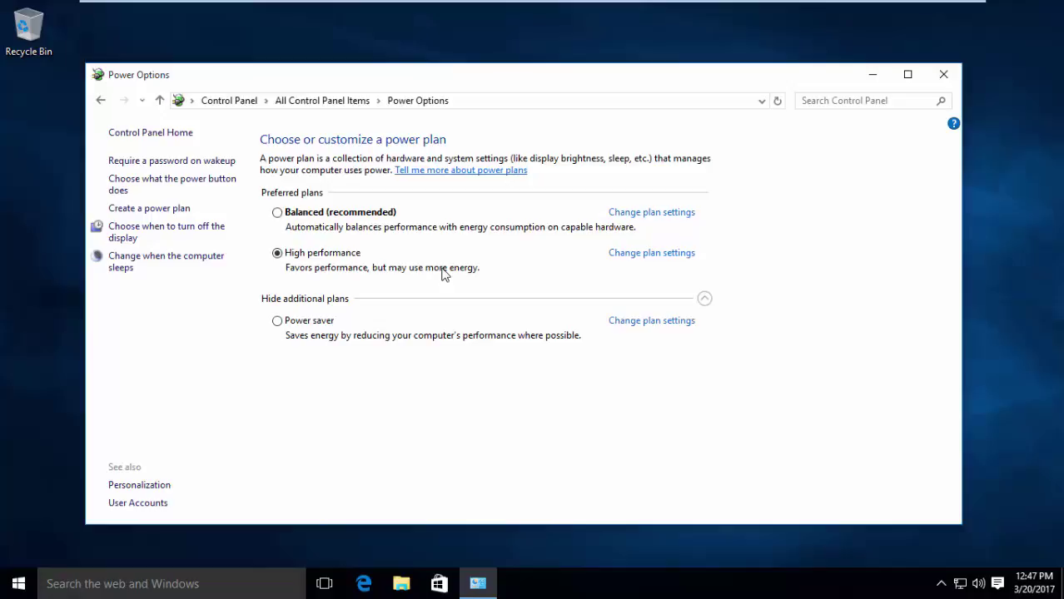
# Step: Switch to the SCCM virtual machine and open the Operational folder of device collections
pyautogui.moveTo(819, 4)
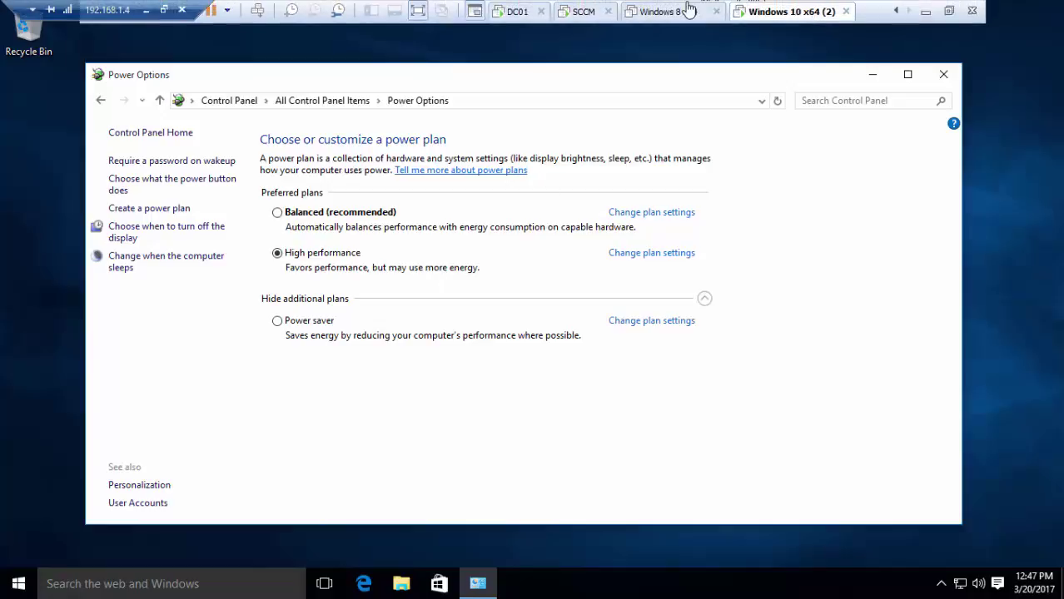
pyautogui.click(593, 11)
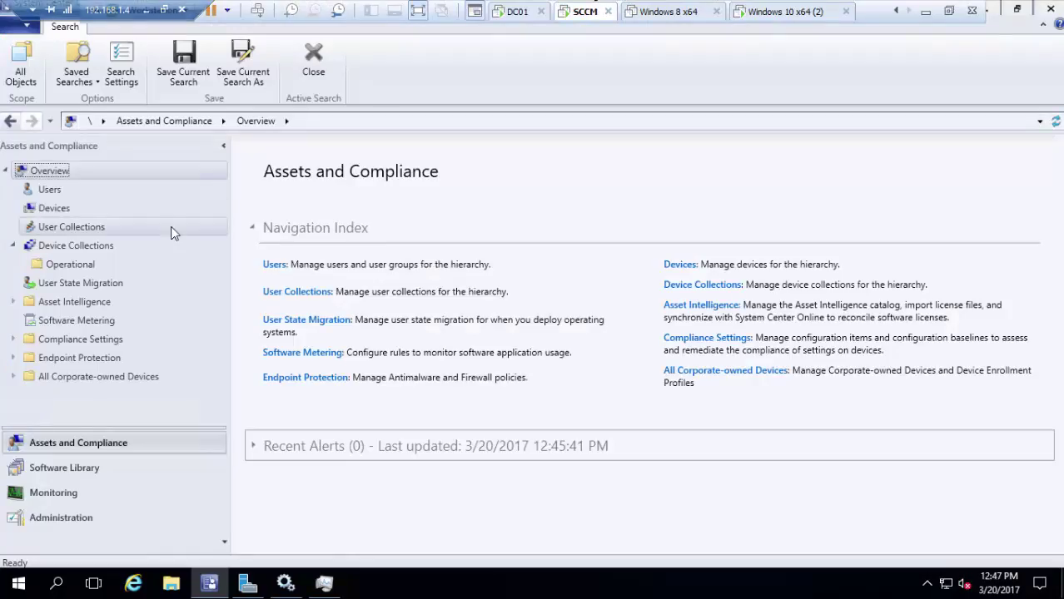
pyautogui.click(118, 244)
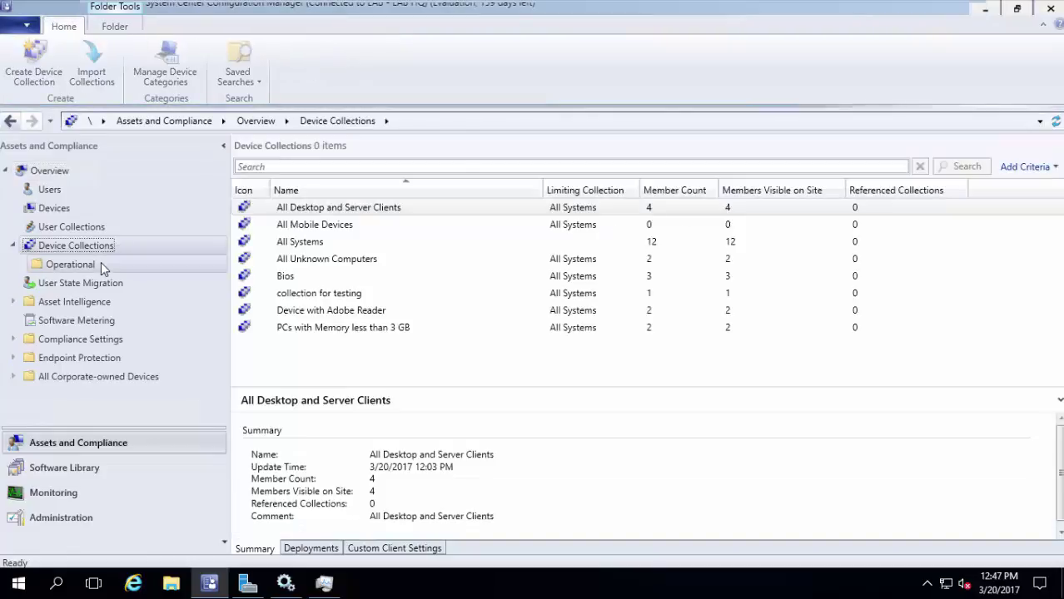
pyautogui.click(70, 265)
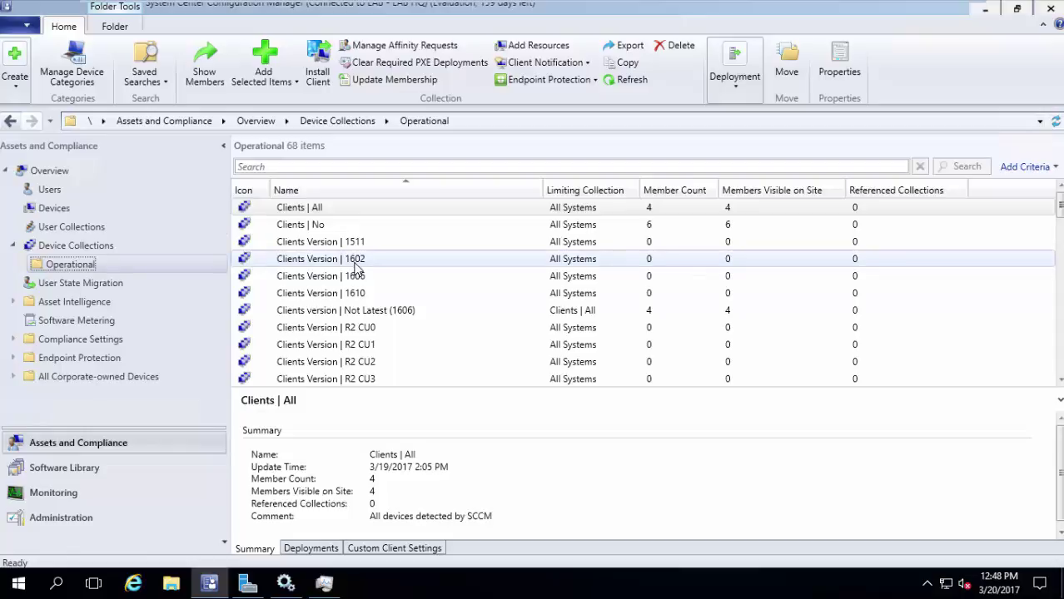
# Step: Open the power management properties of the Workstations | Windows 10 collection and choose to specify settings for this collection
pyautogui.scroll(-13, 356, 266)
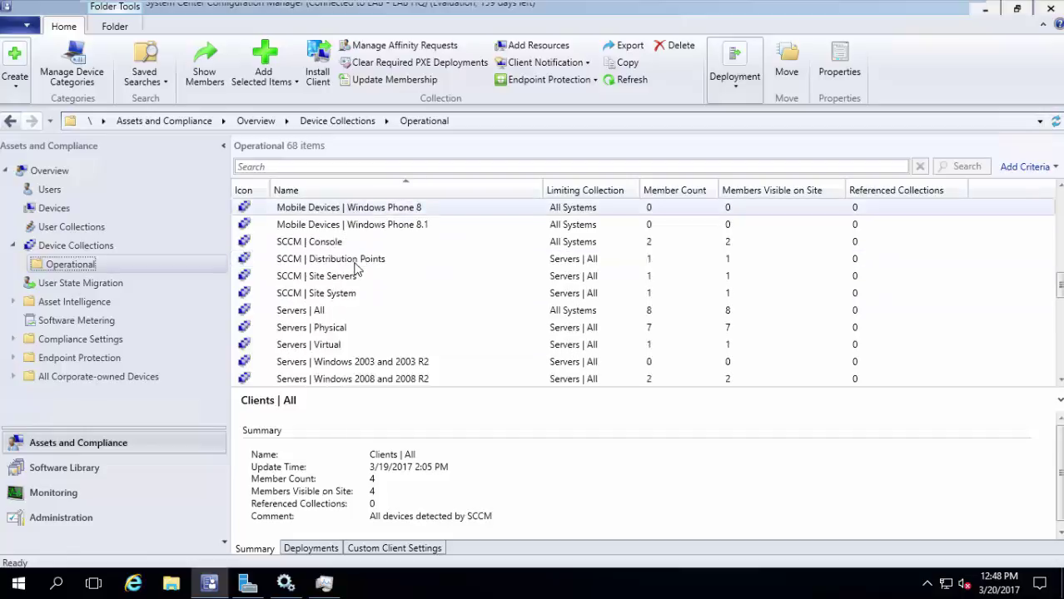
pyautogui.scroll(-3, 357, 268)
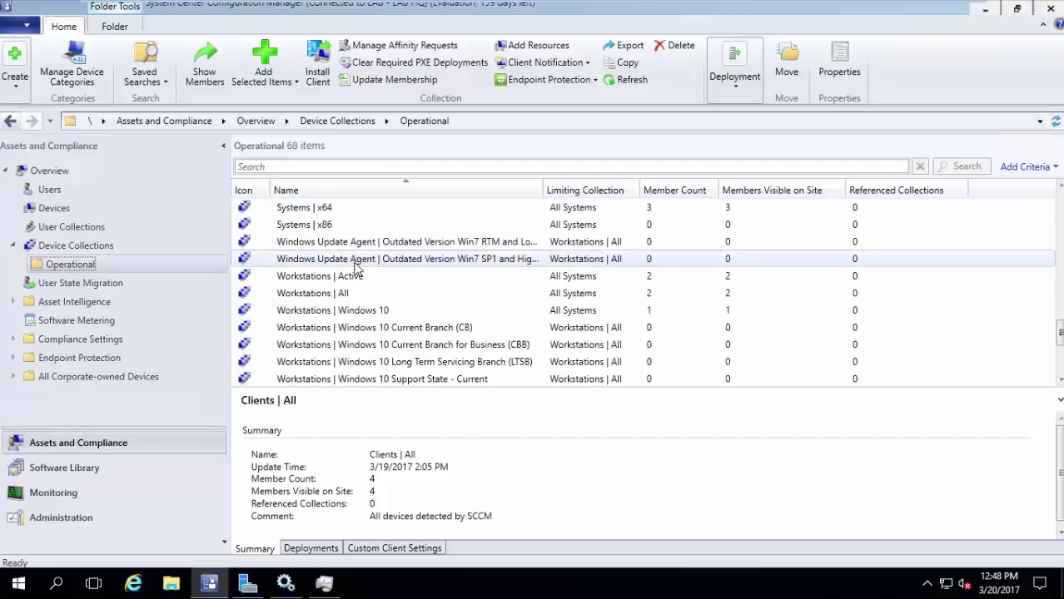
pyautogui.click(375, 313)
pyautogui.rightClick(375, 317)
pyautogui.click(485, 346)
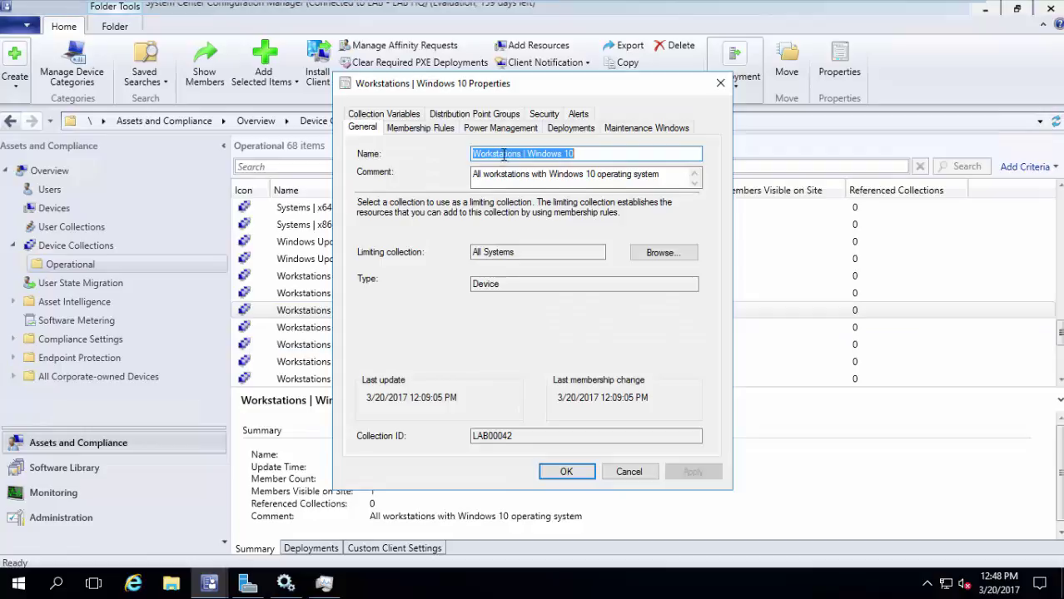
pyautogui.click(504, 129)
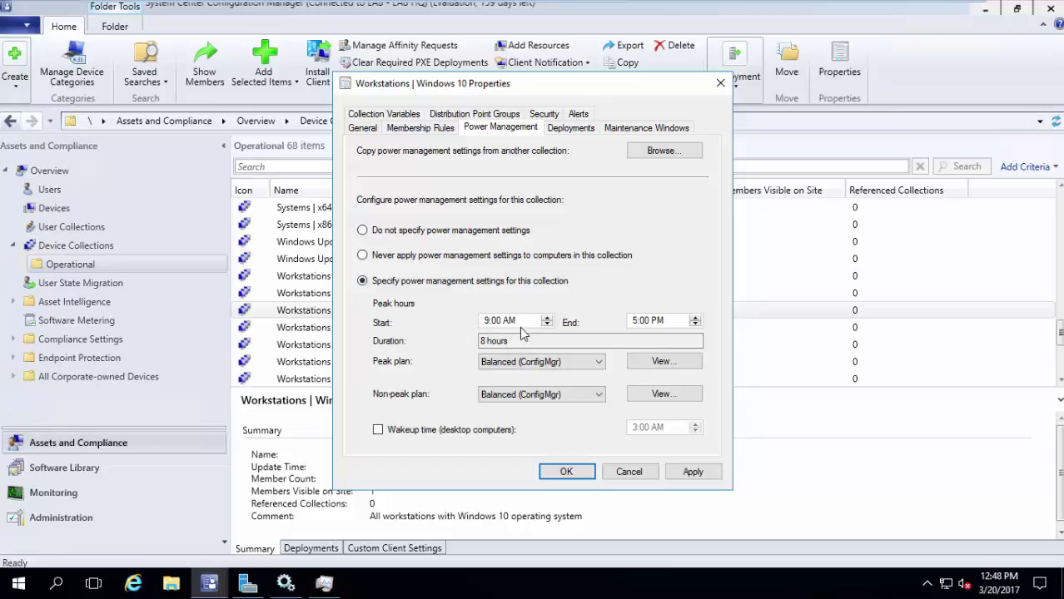
# Step: Set the collection's peak plan to High Performance (ConfigMgr) and its non-peak plan to Power Saver (ConfigMgr)
pyautogui.moveTo(572, 340); pyautogui.dragTo(479, 342)
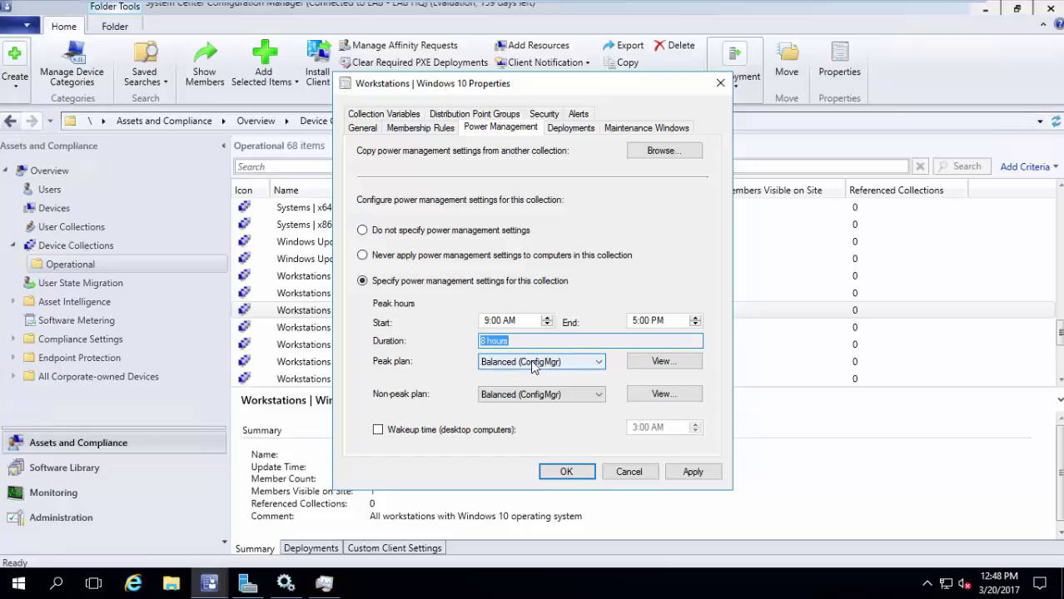
pyautogui.click(593, 363)
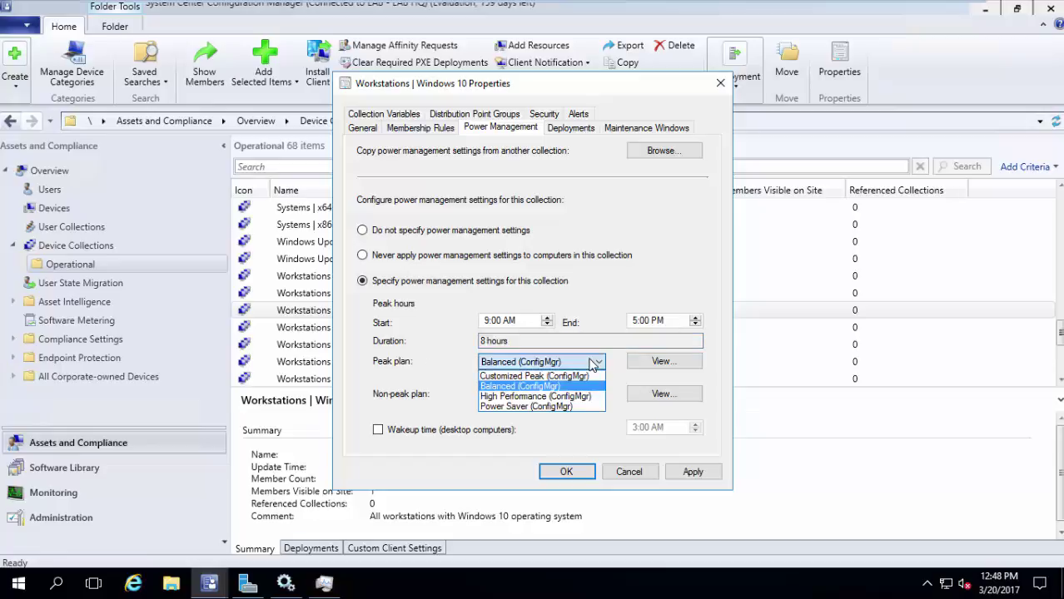
pyautogui.click(565, 398)
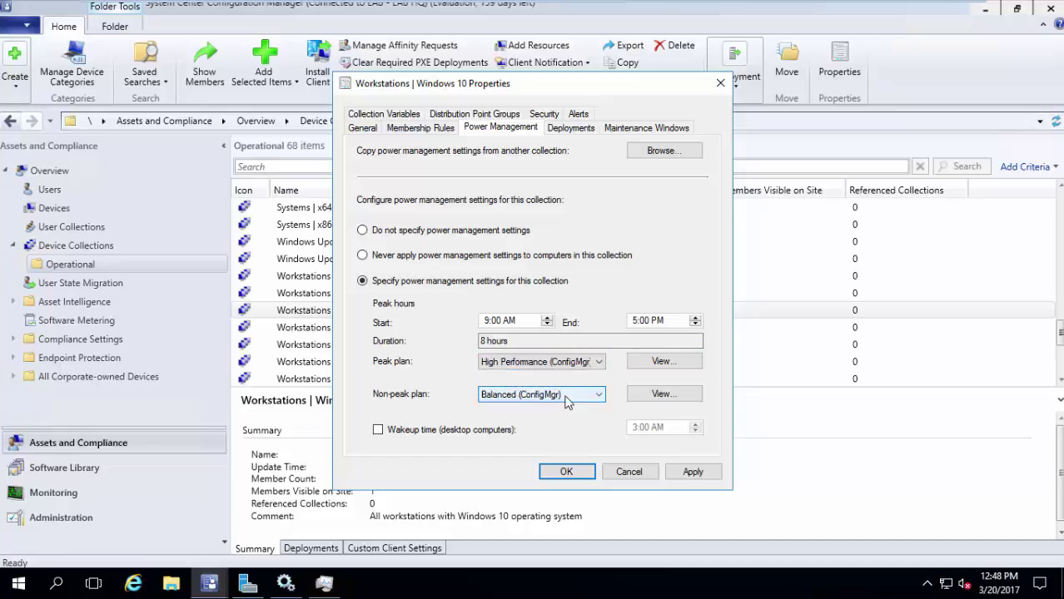
pyautogui.click(509, 396)
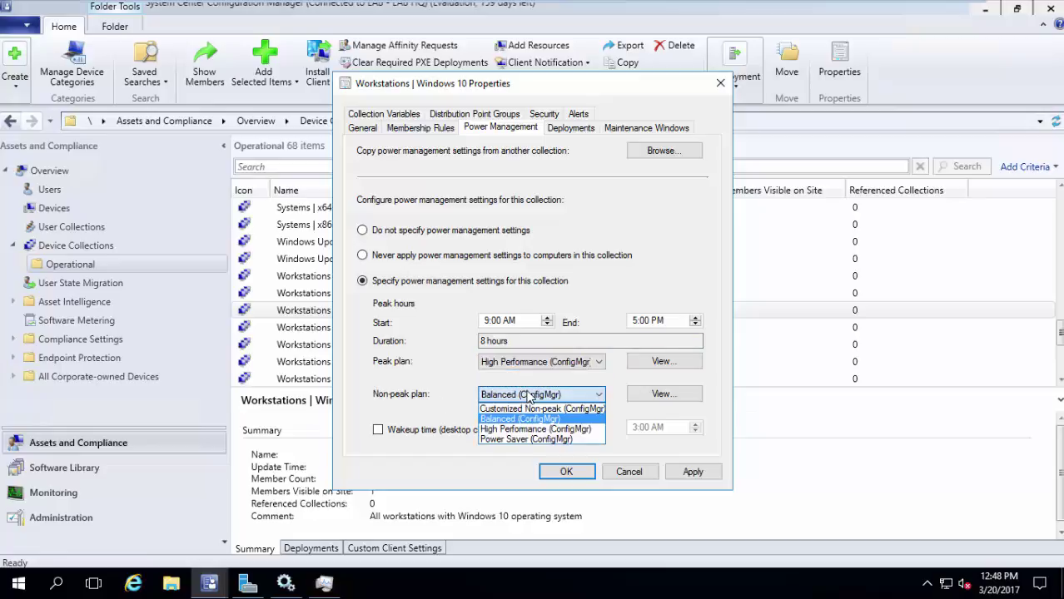
pyautogui.click(524, 440)
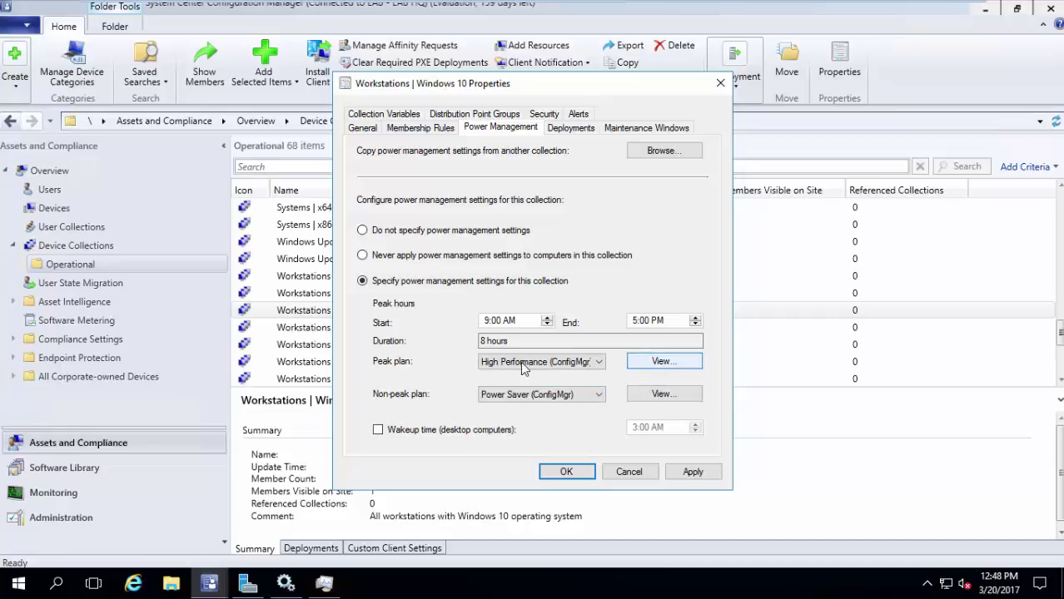
# Step: View the High Performance (ConfigMgr) plan's properties, checking the hard disk turn-off values, and leave without changes
pyautogui.press('Return')
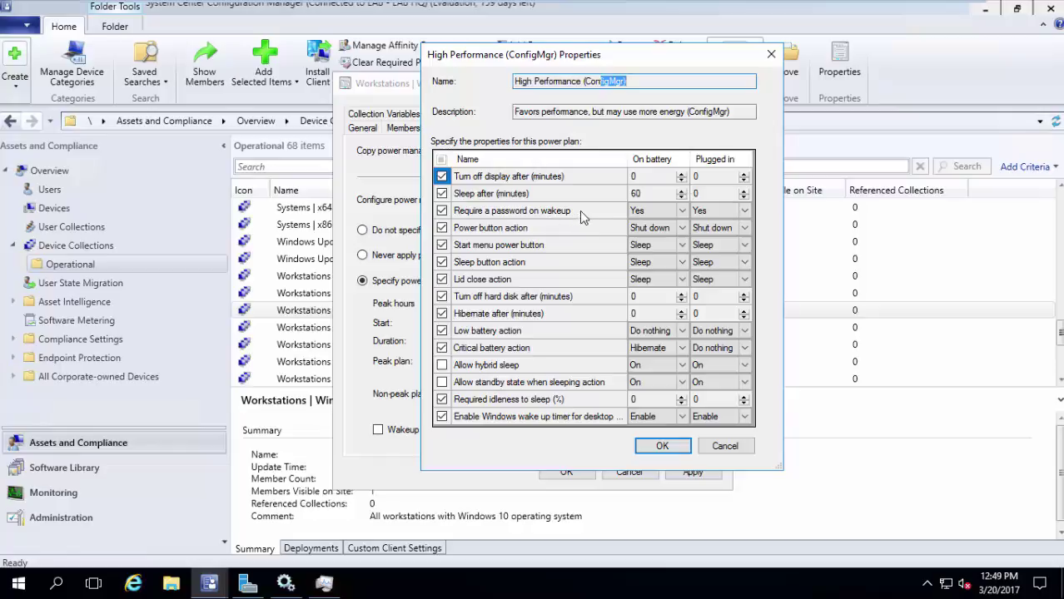
pyautogui.click(612, 296)
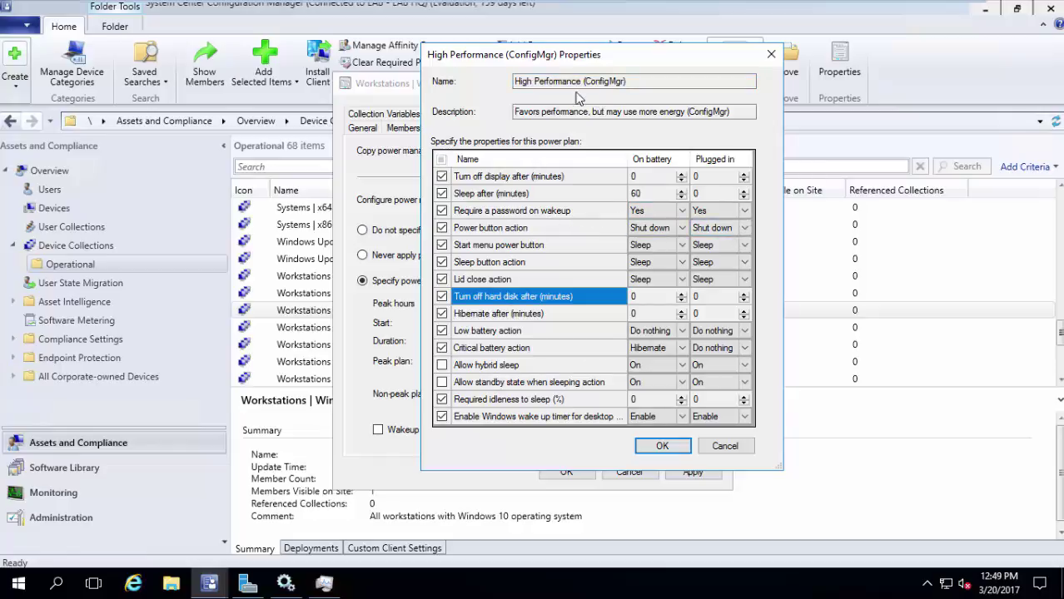
pyautogui.click(681, 299)
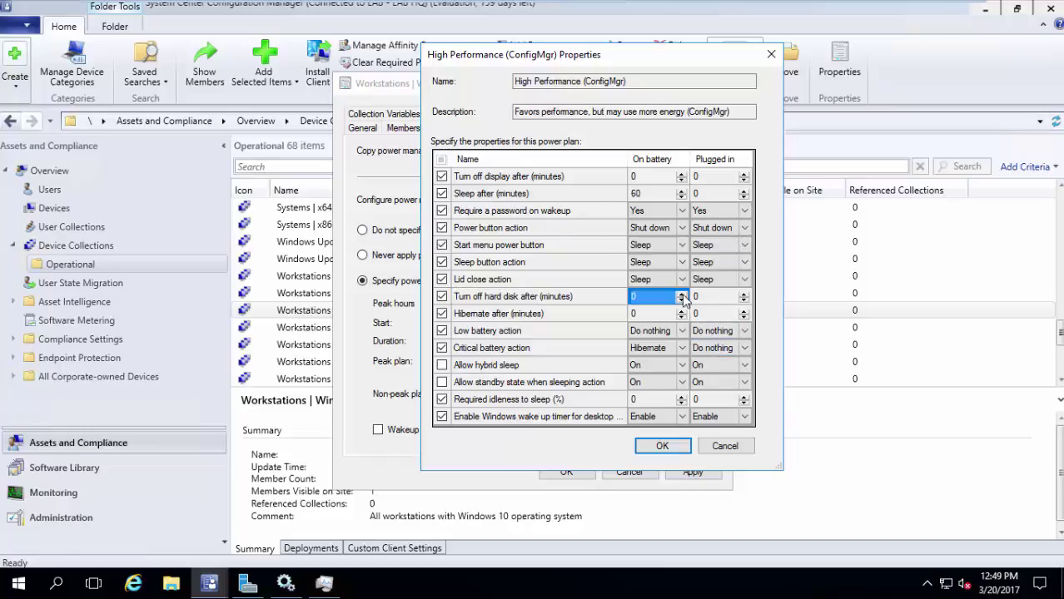
pyautogui.click(729, 447)
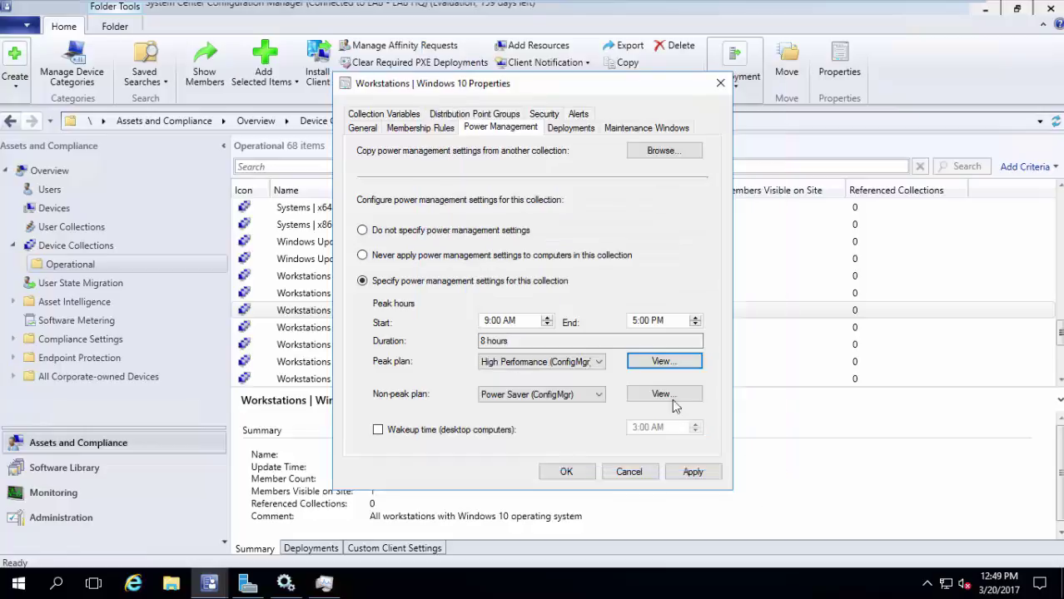
# Step: Switch the peak plan to Customized Peak (ConfigMgr) and set its plugged-in hard disk turn-off time to 18 minutes
pyautogui.click(599, 362)
pyautogui.click(537, 376)
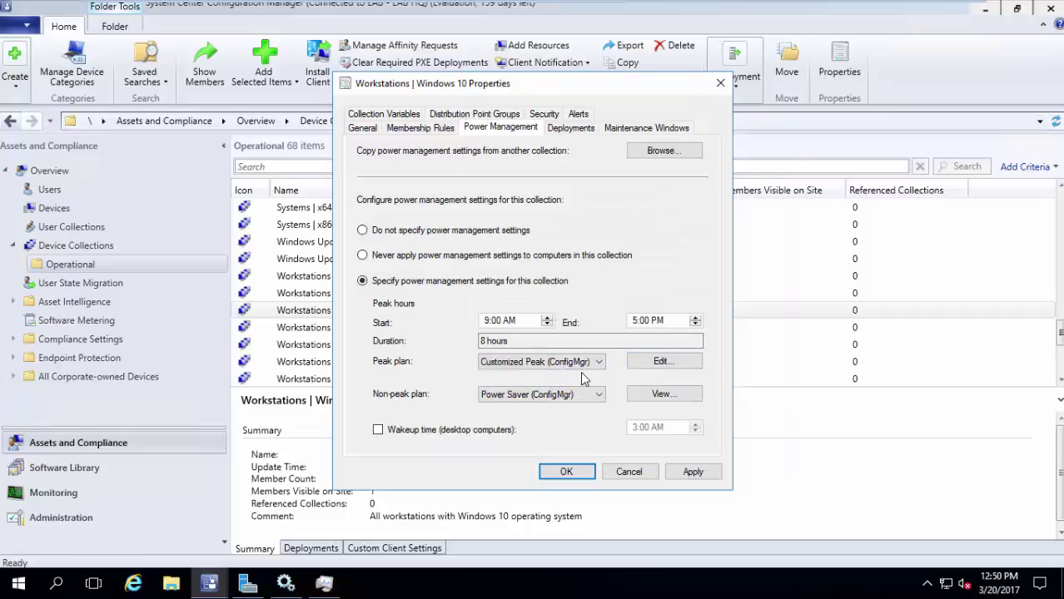
pyautogui.click(660, 359)
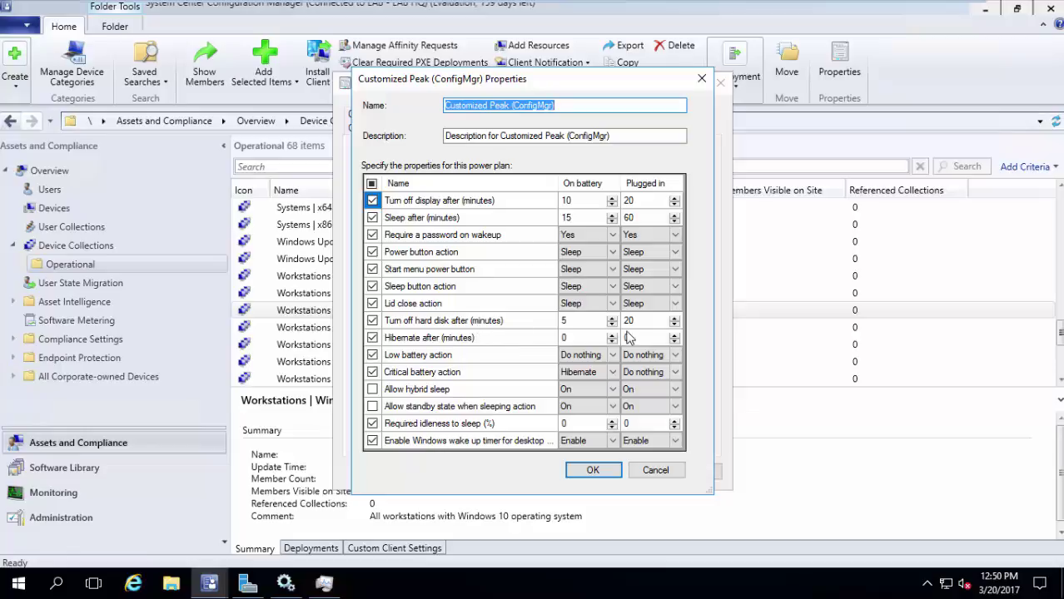
pyautogui.click(673, 328)
pyautogui.click(674, 327)
pyautogui.click(675, 326)
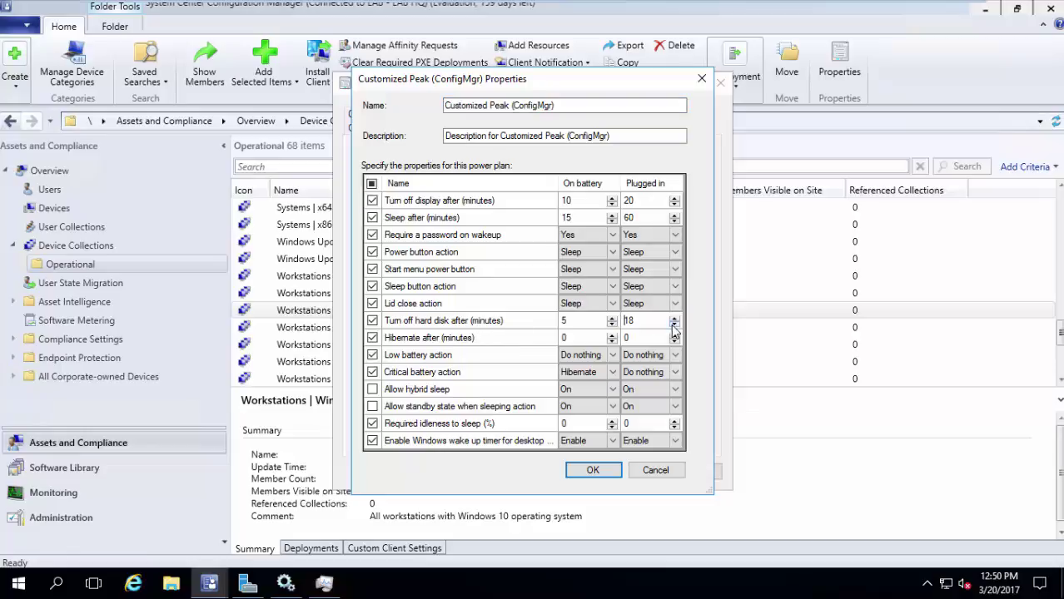
pyautogui.click(584, 474)
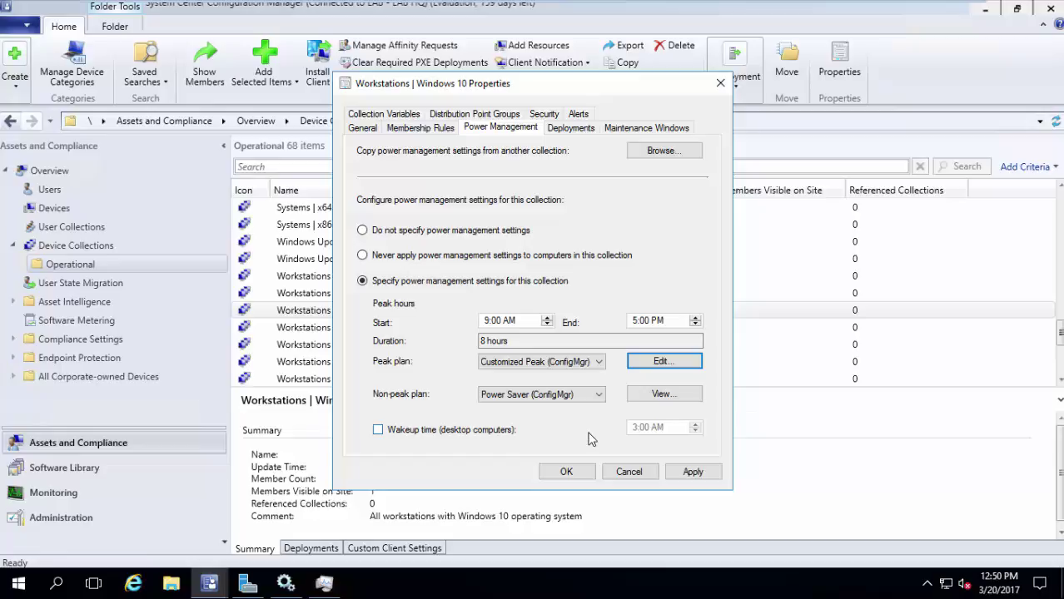
# Step: Save the collection's power management settings and open the Configuration Manager client properties on the Windows 10 x64 (2) machine
pyautogui.click(567, 472)
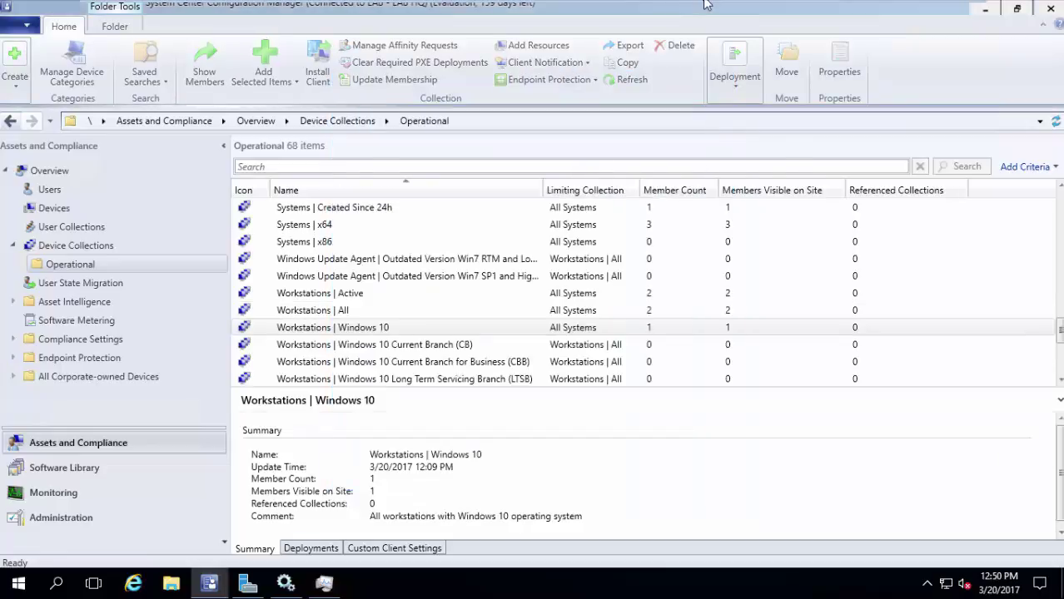
pyautogui.click(775, 7)
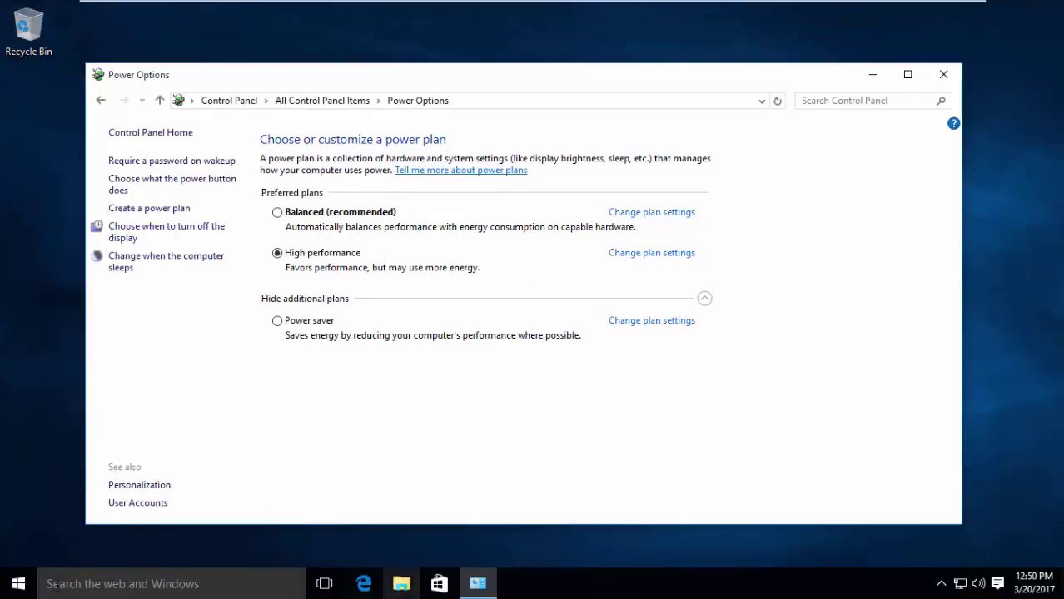
pyautogui.click(236, 102)
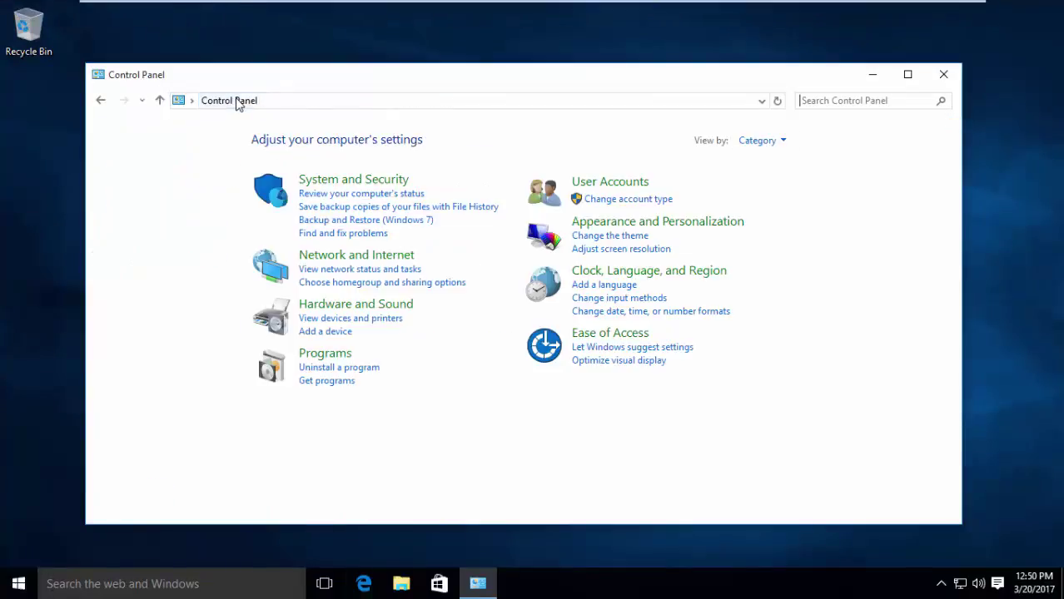
pyautogui.click(780, 140)
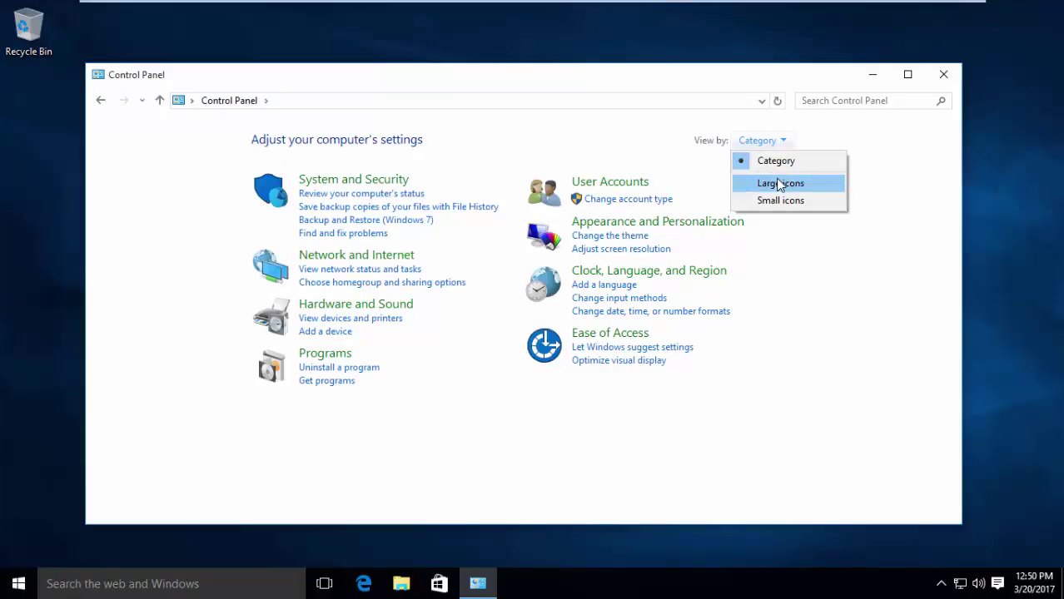
pyautogui.click(778, 181)
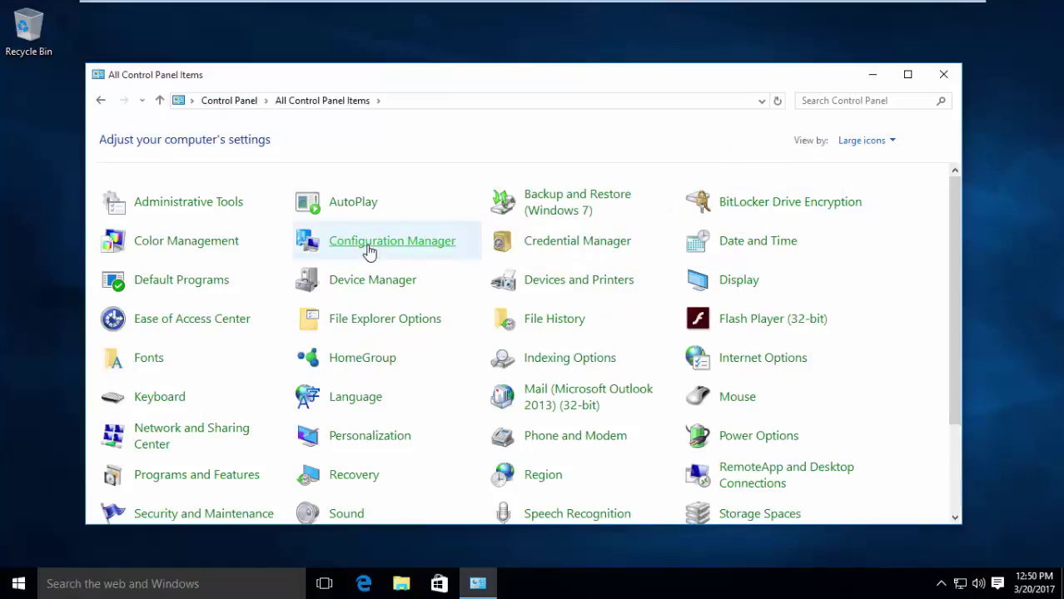
pyautogui.click(369, 249)
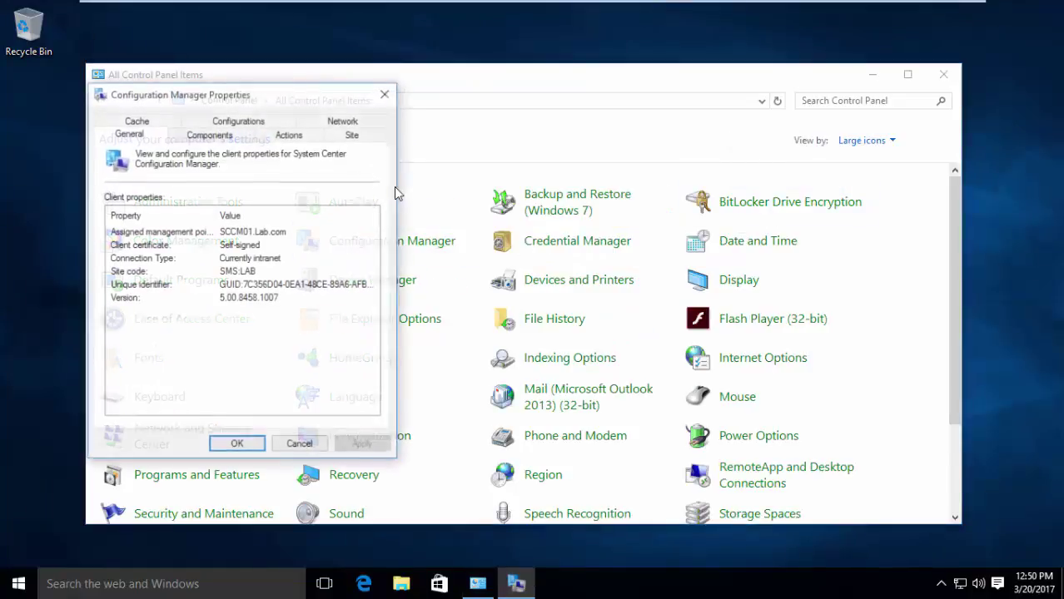
# Step: Run the Machine Policy Retrieval & Evaluation Cycle on the Windows 10 client and dismiss the notice
pyautogui.click(282, 137)
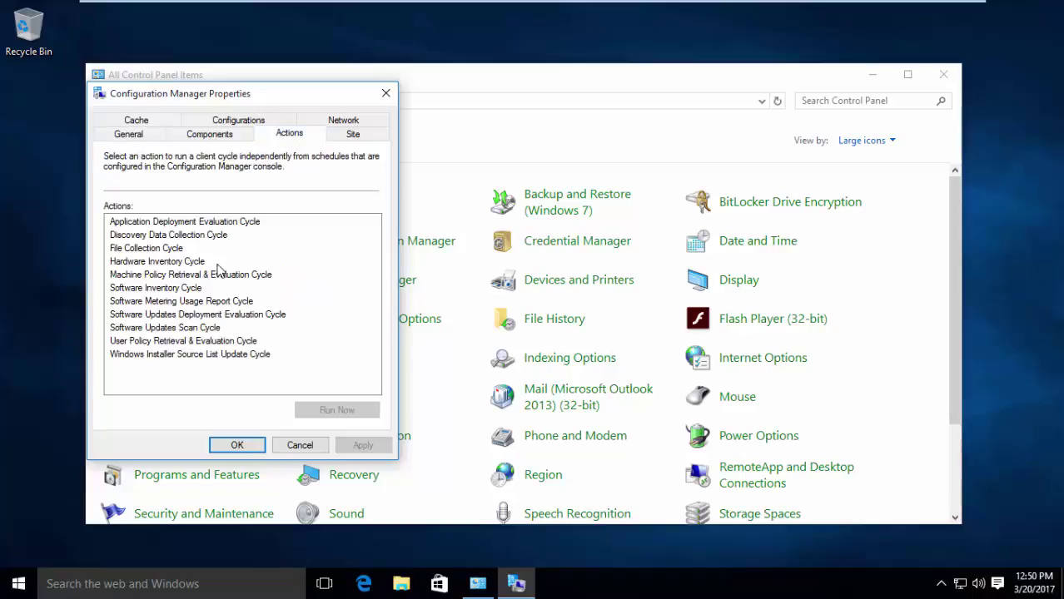
pyautogui.click(214, 277)
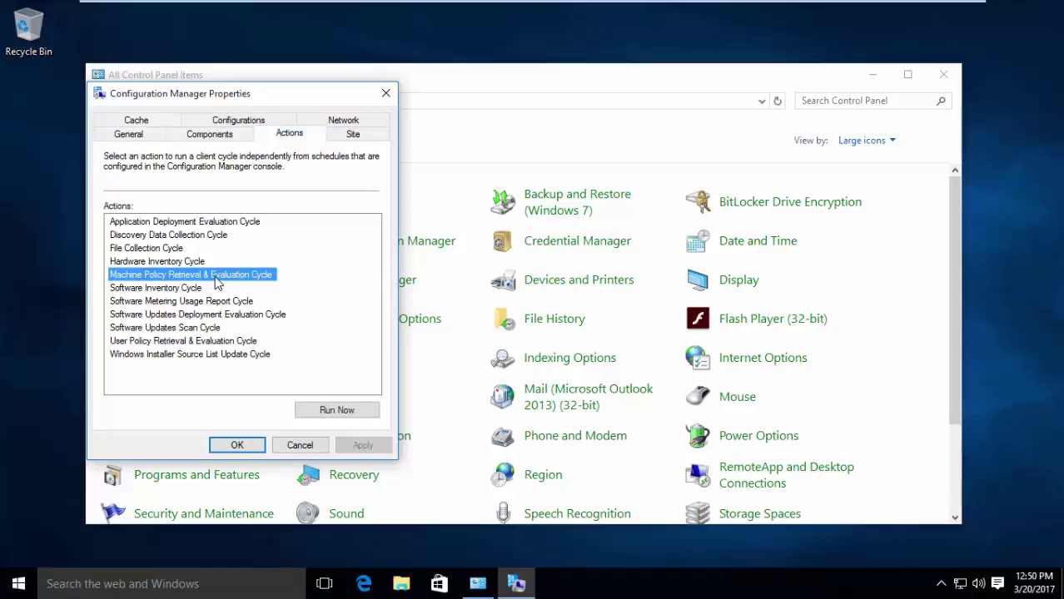
pyautogui.click(335, 412)
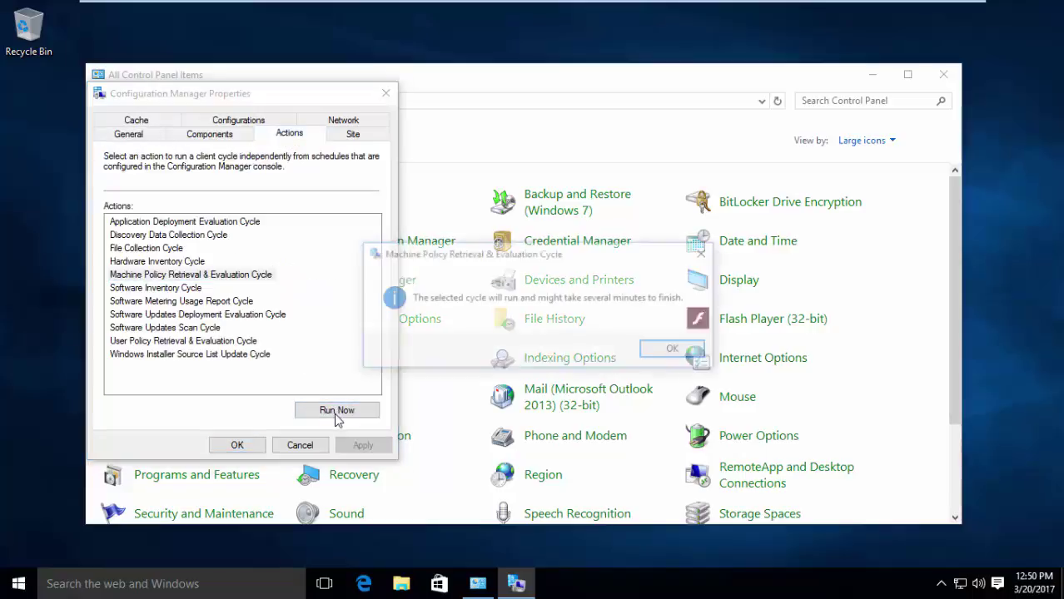
pyautogui.click(658, 351)
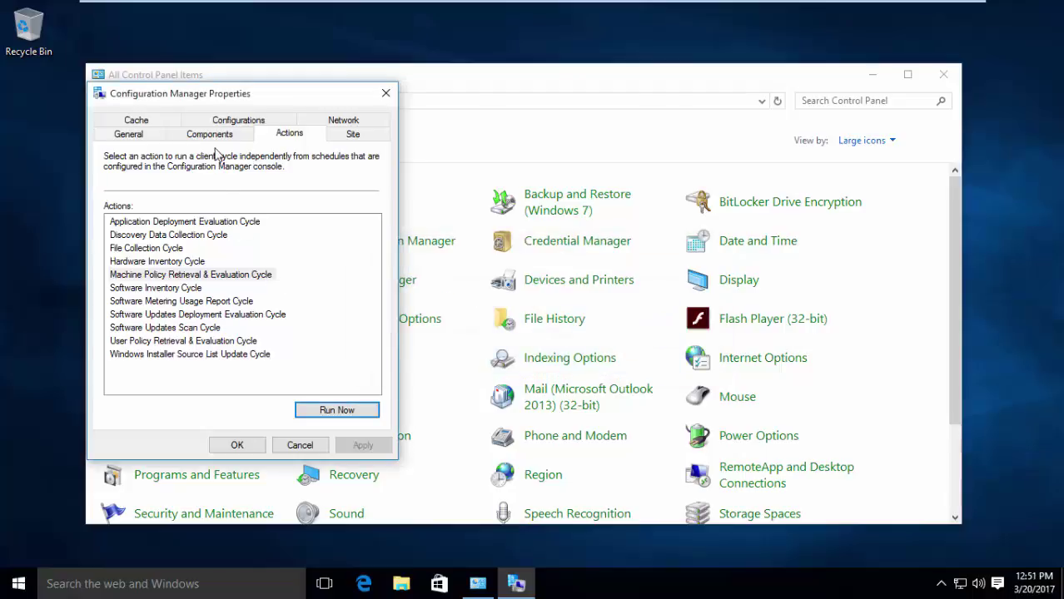
# Step: Check the status of the Power Management Agent among the Configuration Manager client's components
pyautogui.click(215, 136)
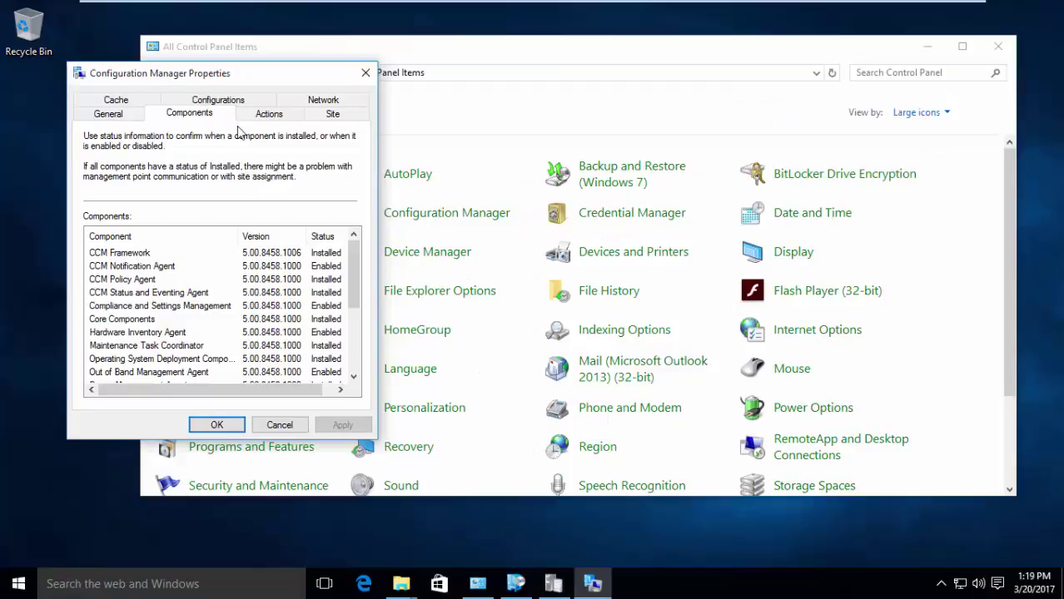
pyautogui.scroll(-2, 353, 285)
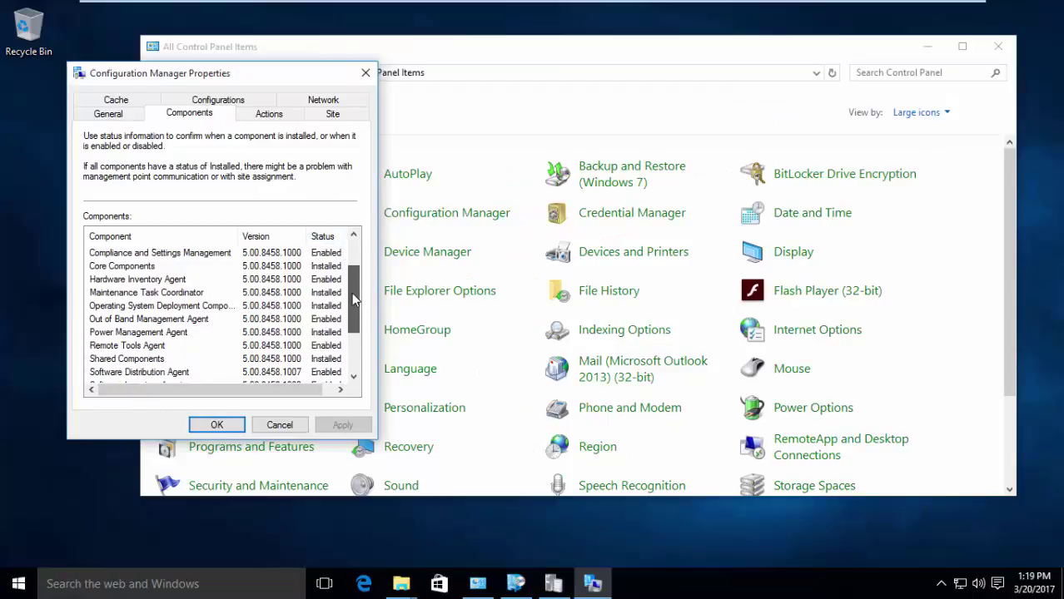
pyautogui.click(257, 334)
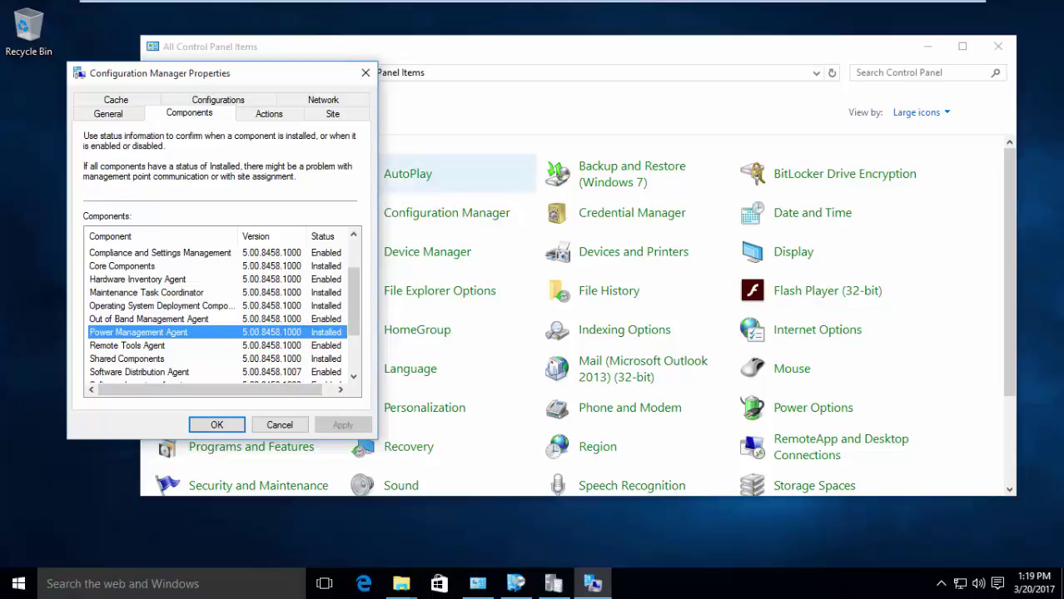
# Step: Switch to the SCCM machine, review the power management options in Default Client Settings, and leave without changes
pyautogui.moveTo(466, 6)
pyautogui.click(582, 5)
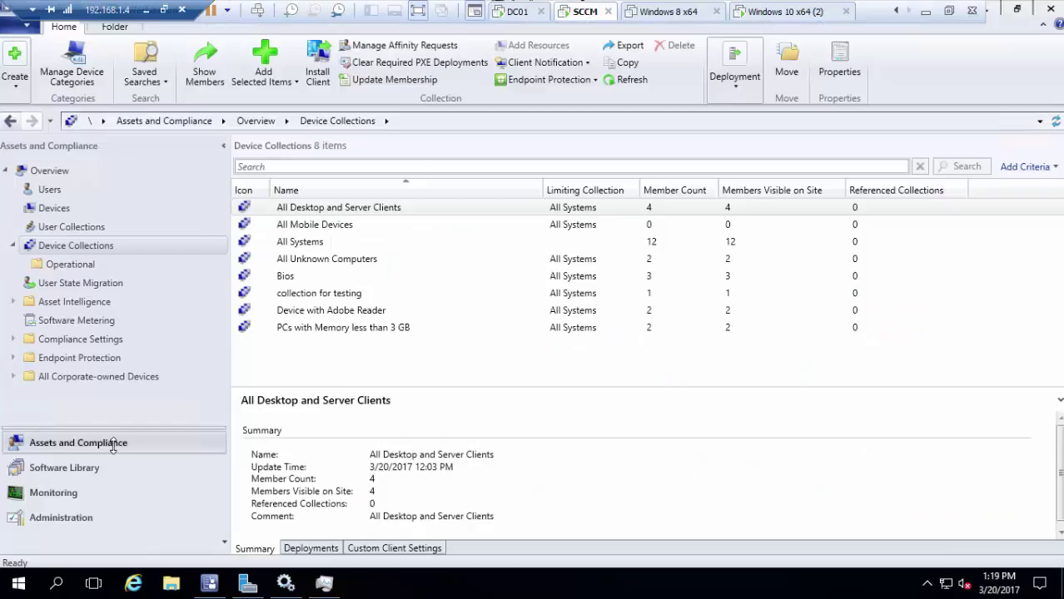
pyautogui.click(70, 518)
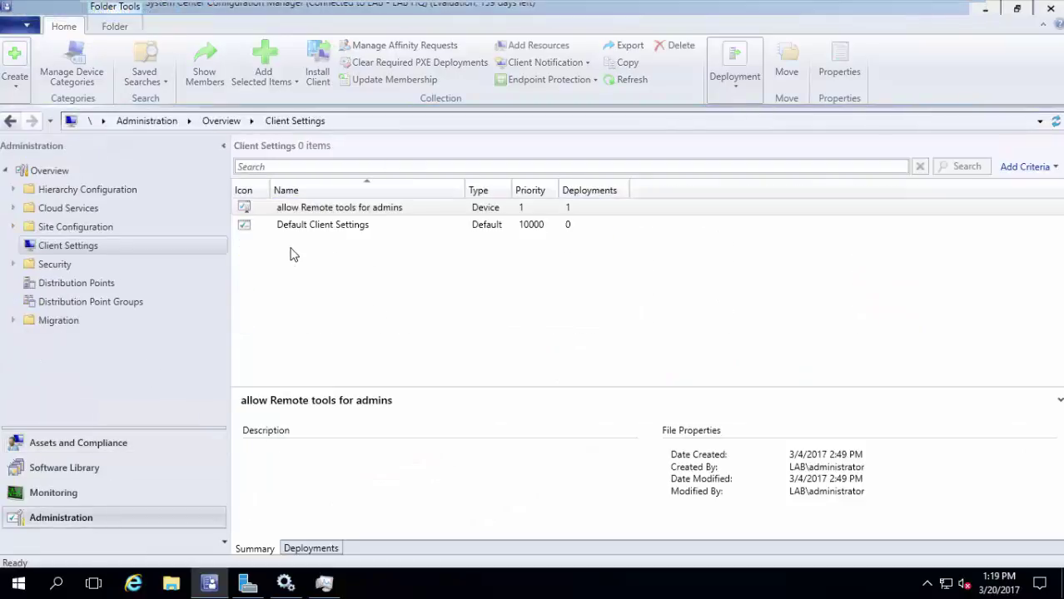
pyautogui.click(312, 231)
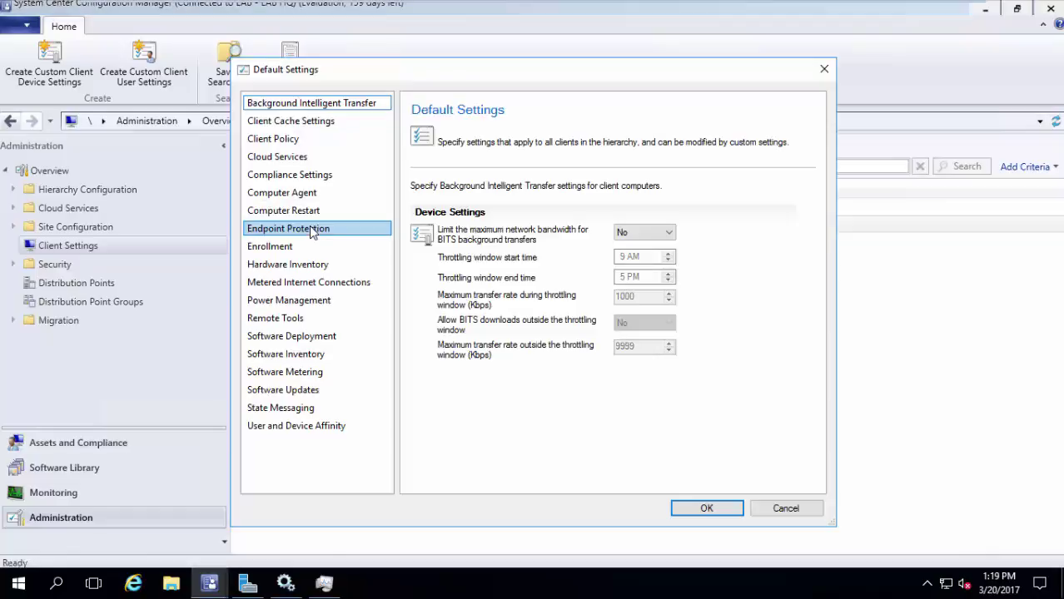
pyautogui.click(316, 303)
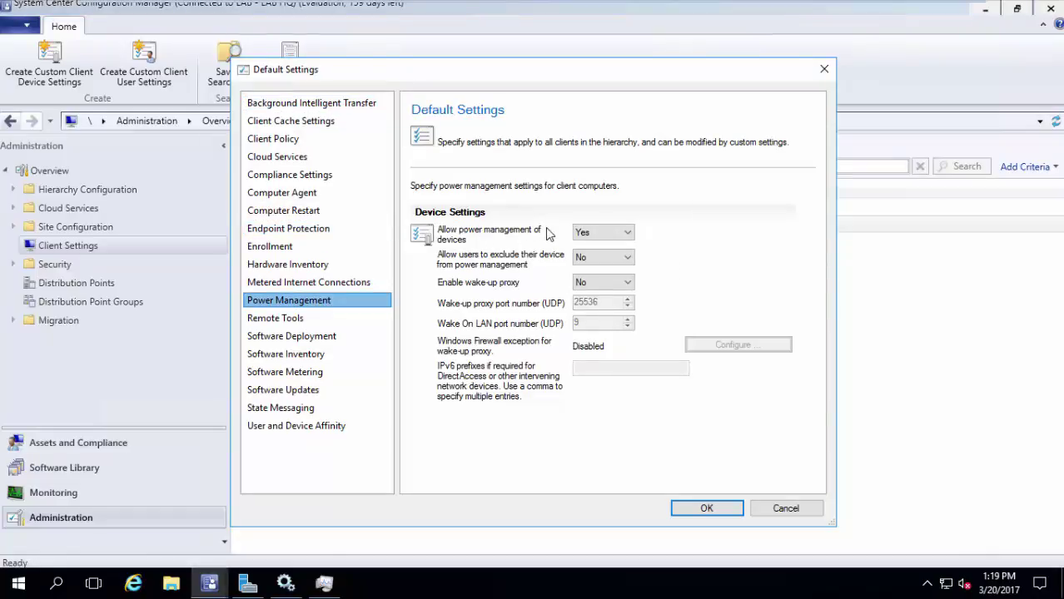
pyautogui.click(754, 503)
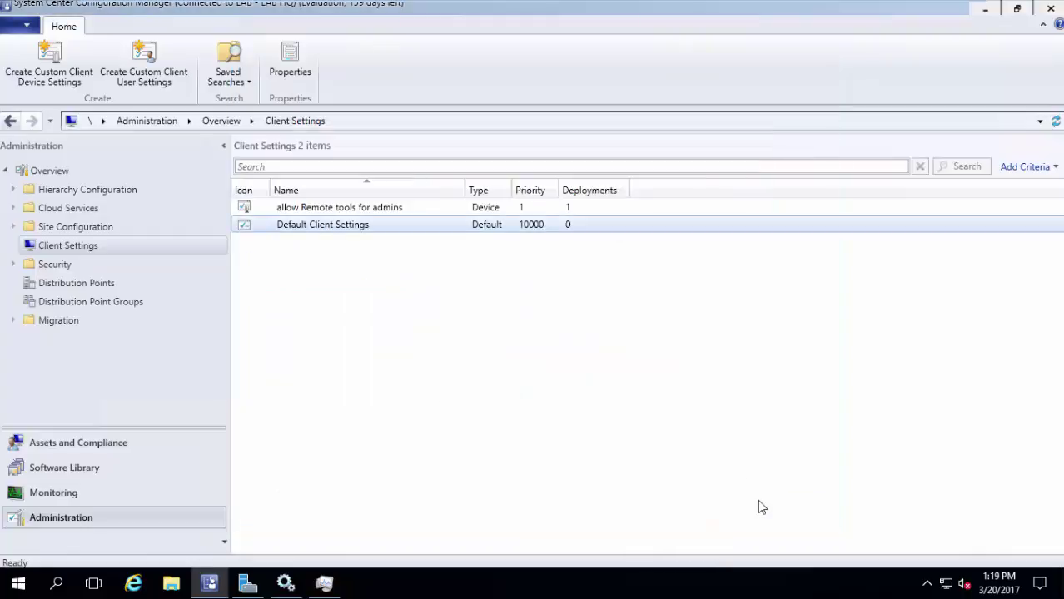
# Step: Switch to the Windows 10 x64 (2) machine and inspect the High performance plan's advanced hard disk turn-off setting
pyautogui.moveTo(696, 7)
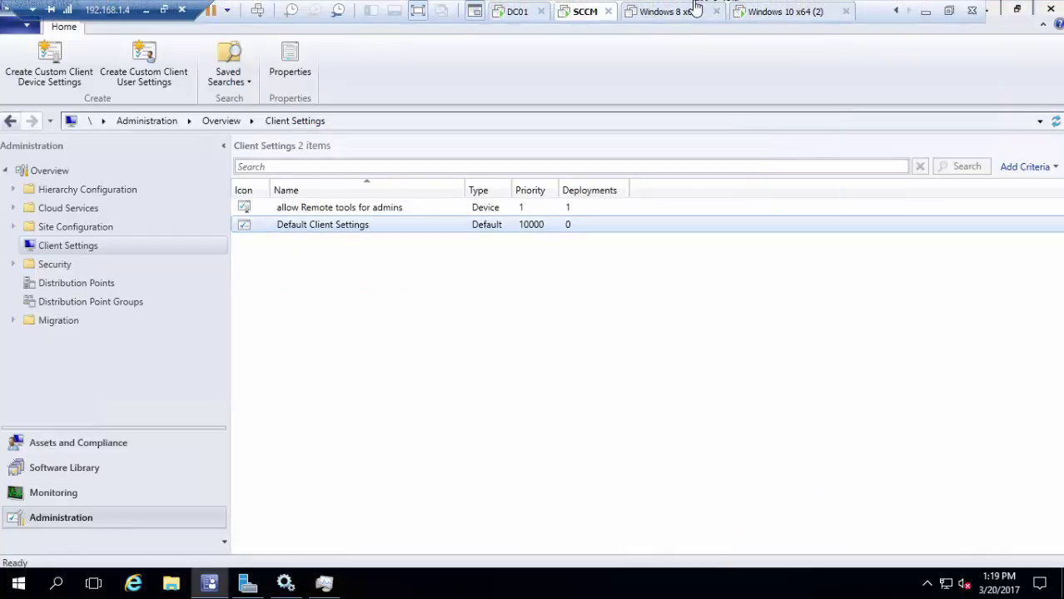
pyautogui.click(775, 11)
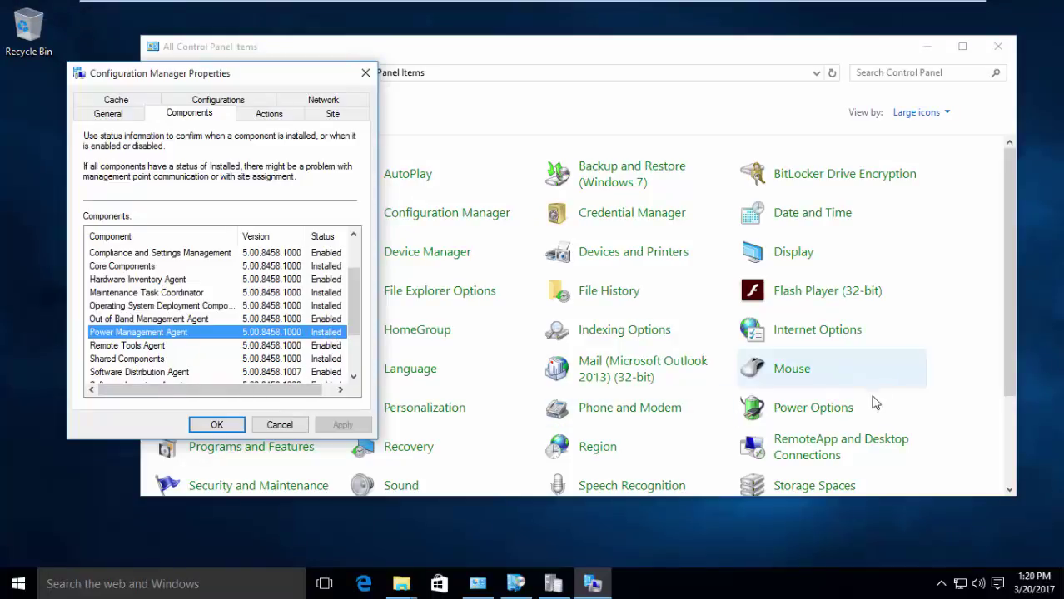
pyautogui.click(843, 408)
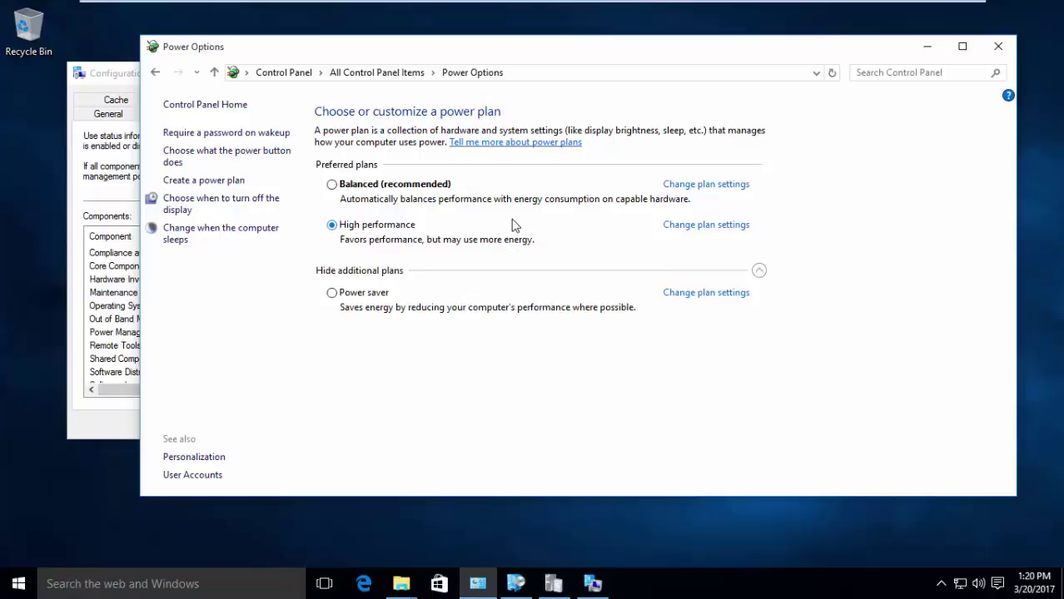
pyautogui.click(686, 229)
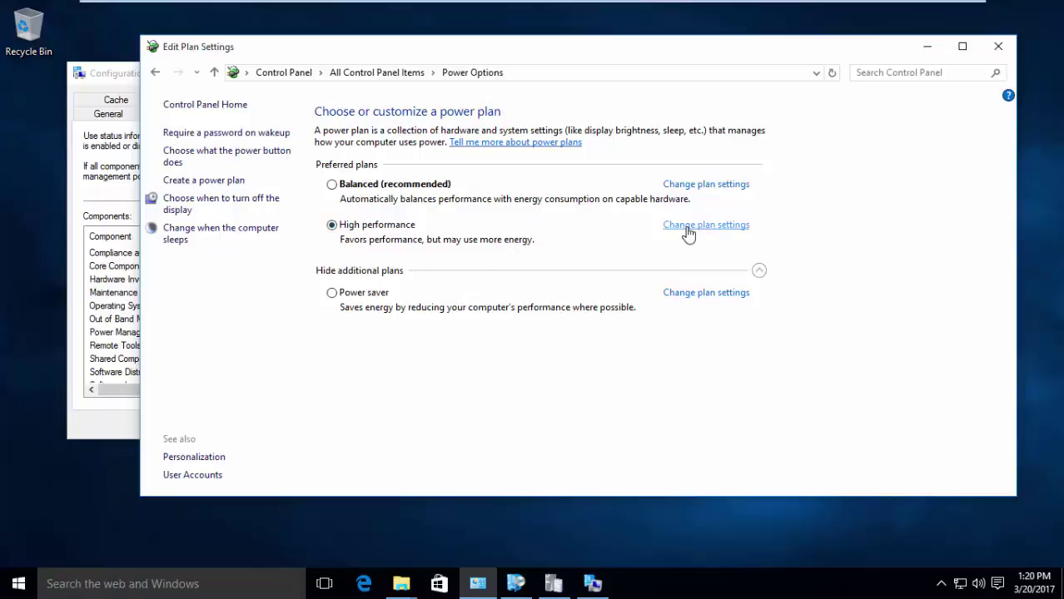
pyautogui.click(419, 247)
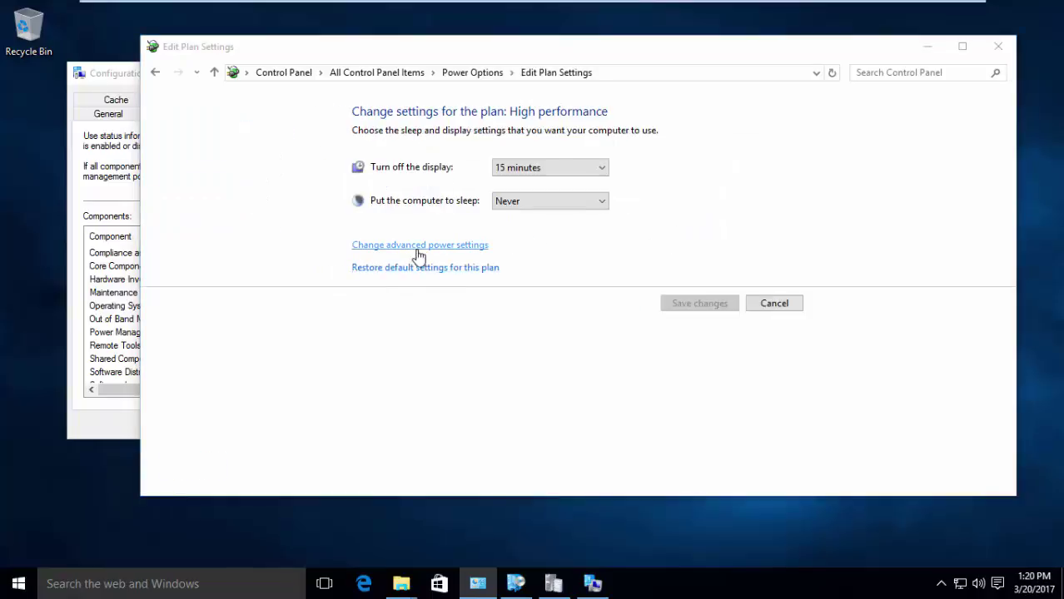
pyautogui.click(117, 258)
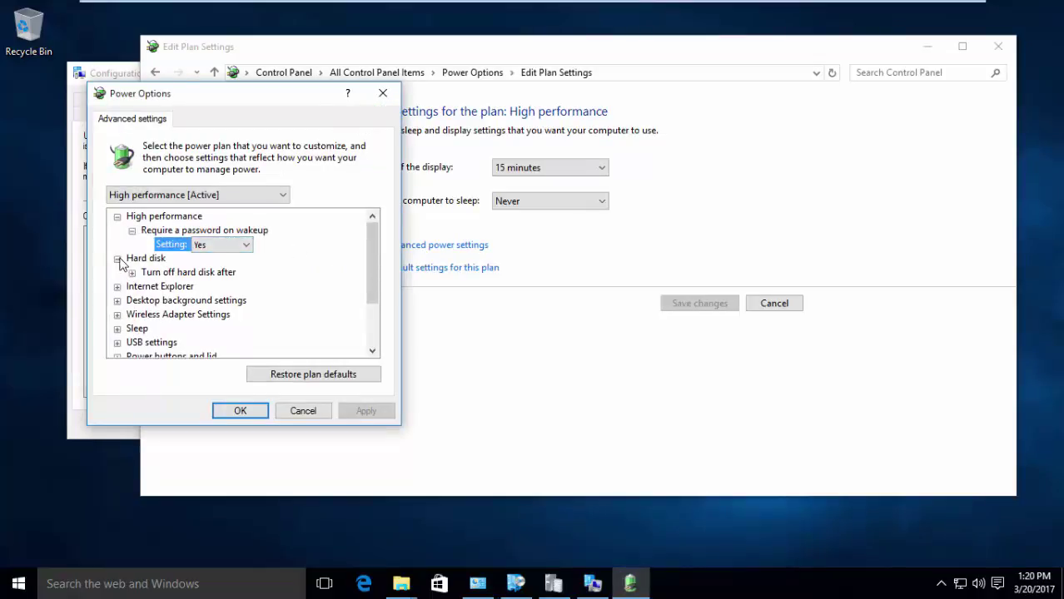
pyautogui.click(132, 273)
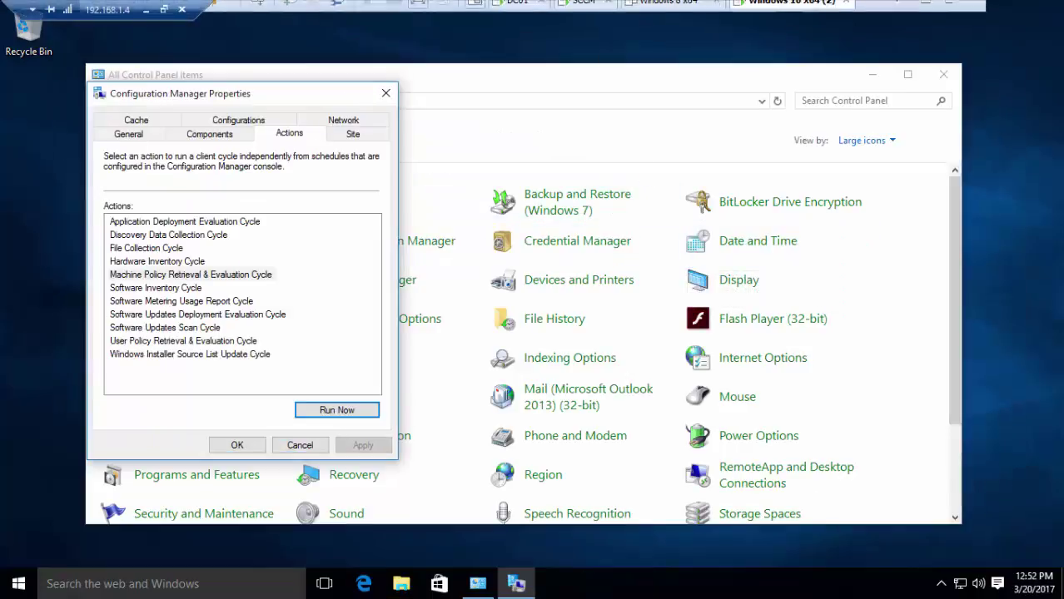
# Step: Switch back to the SCCM machine and select the Workstations | Windows 10 device collection
pyautogui.click(582, 4)
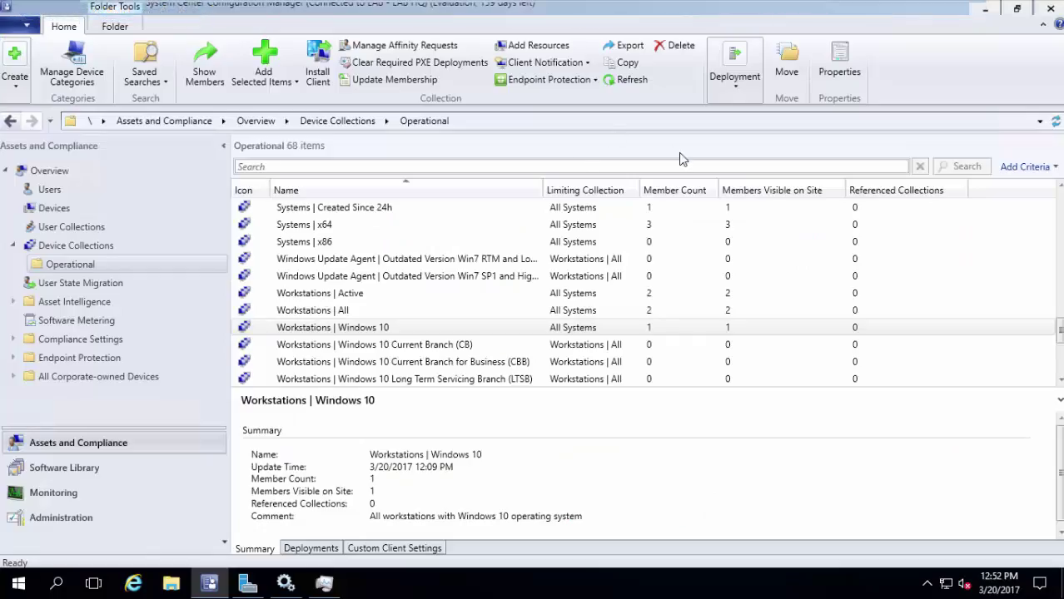
pyautogui.click(354, 328)
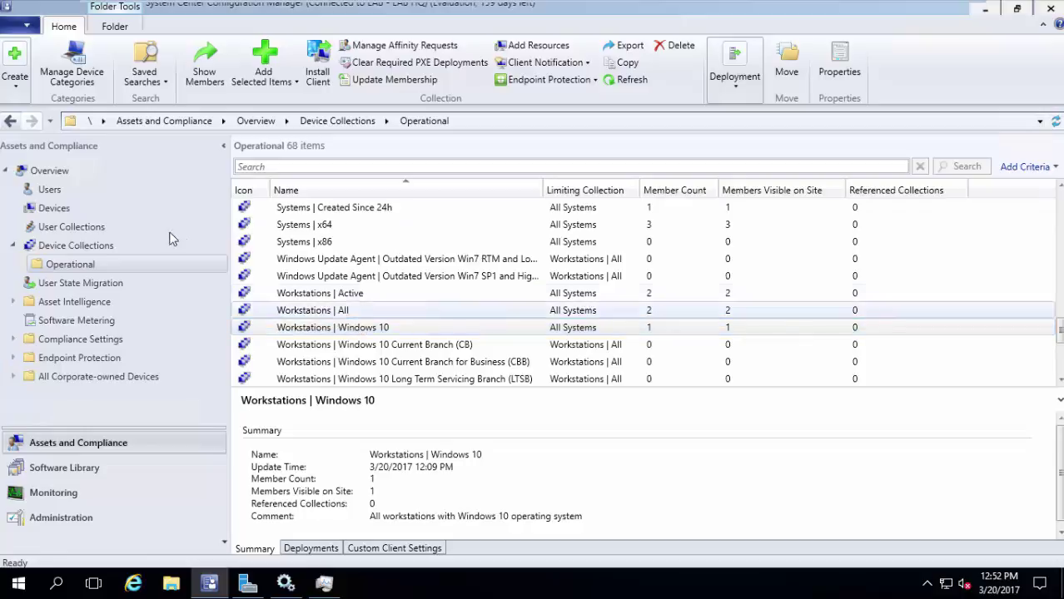